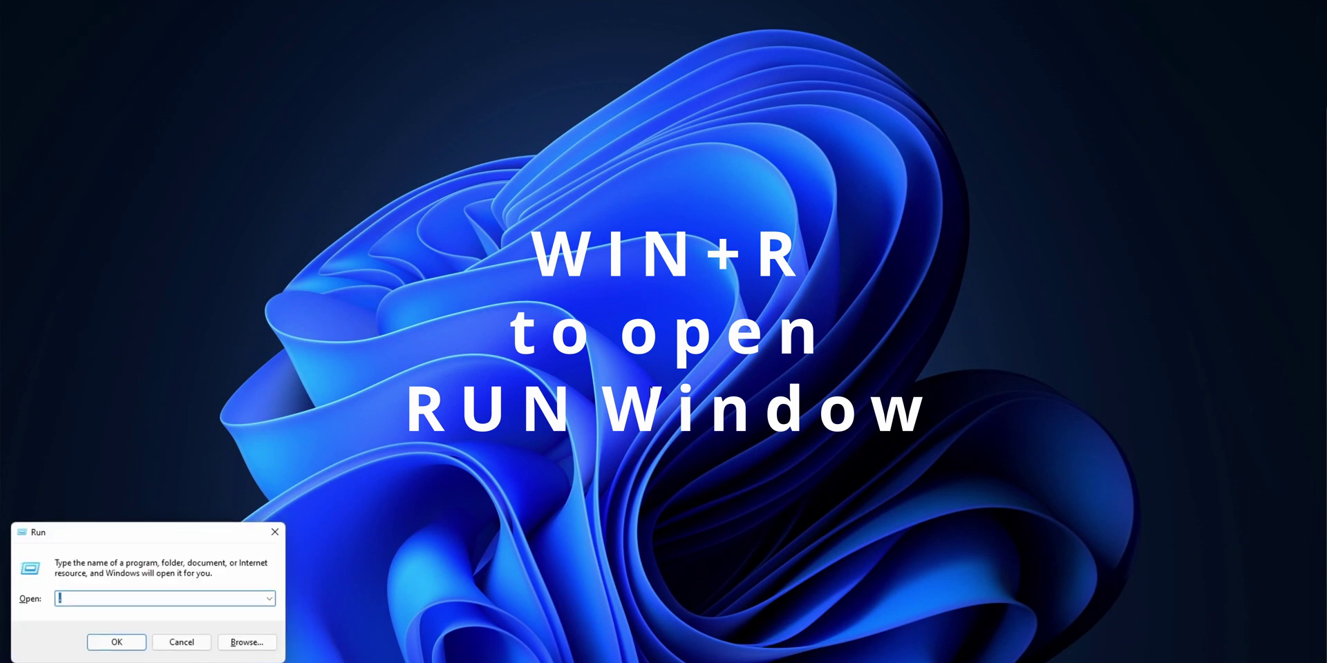
# Step: Run '.' to open the user's home folder in File Explorer, listing 19 items
pyautogui.write('.')
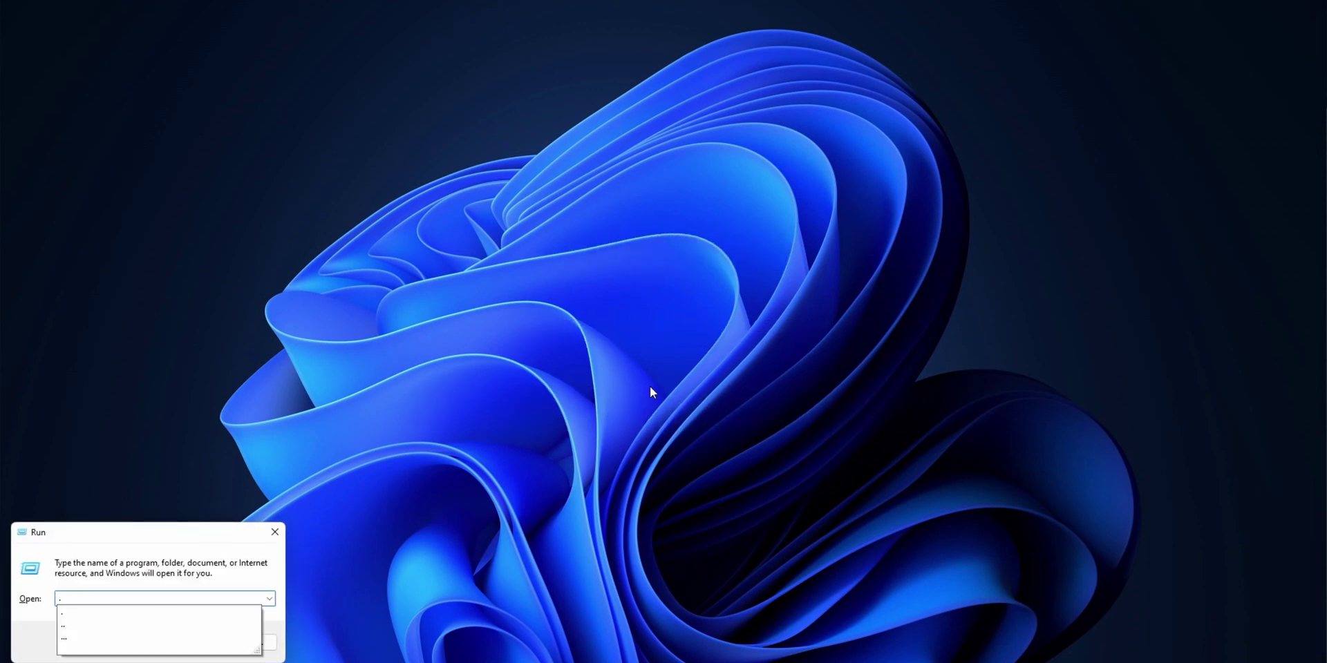
pyautogui.press('Return')
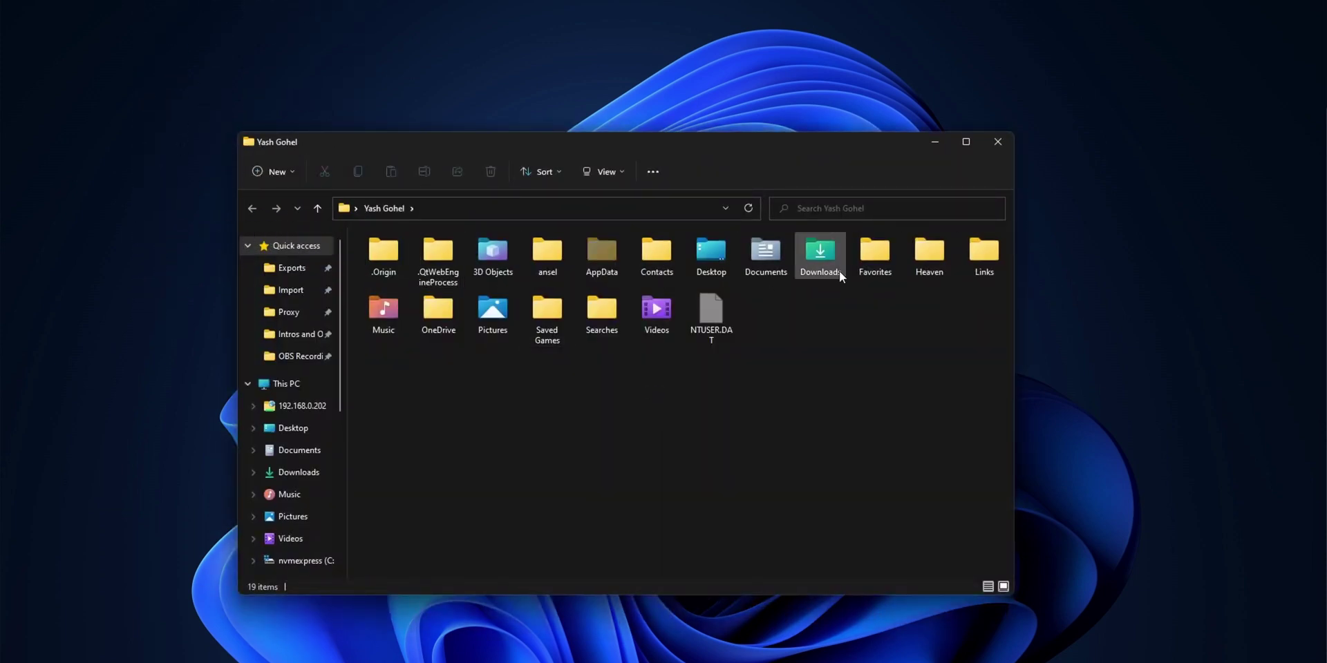
# Step: Close the home folder and run mmsys.cpl to open the Sound control panel
pyautogui.click(991, 139)
pyautogui.press('super+r')
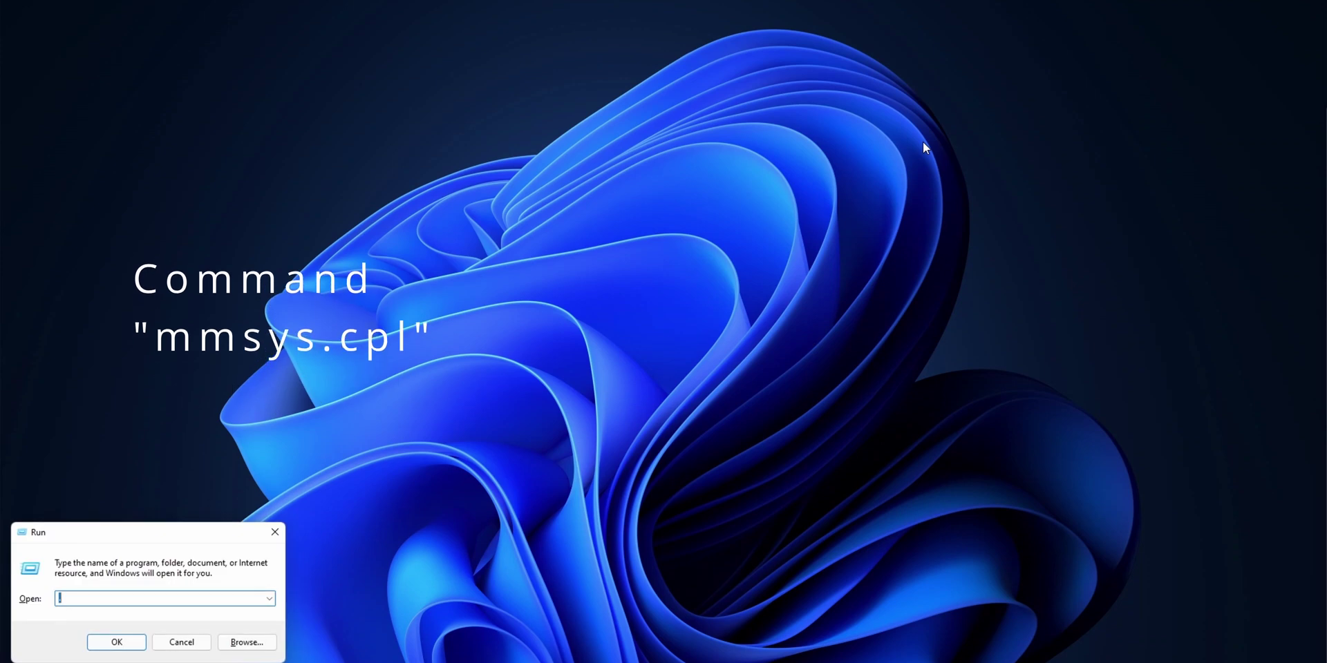
pyautogui.write('mmsys.cpl')
pyautogui.press('Return')
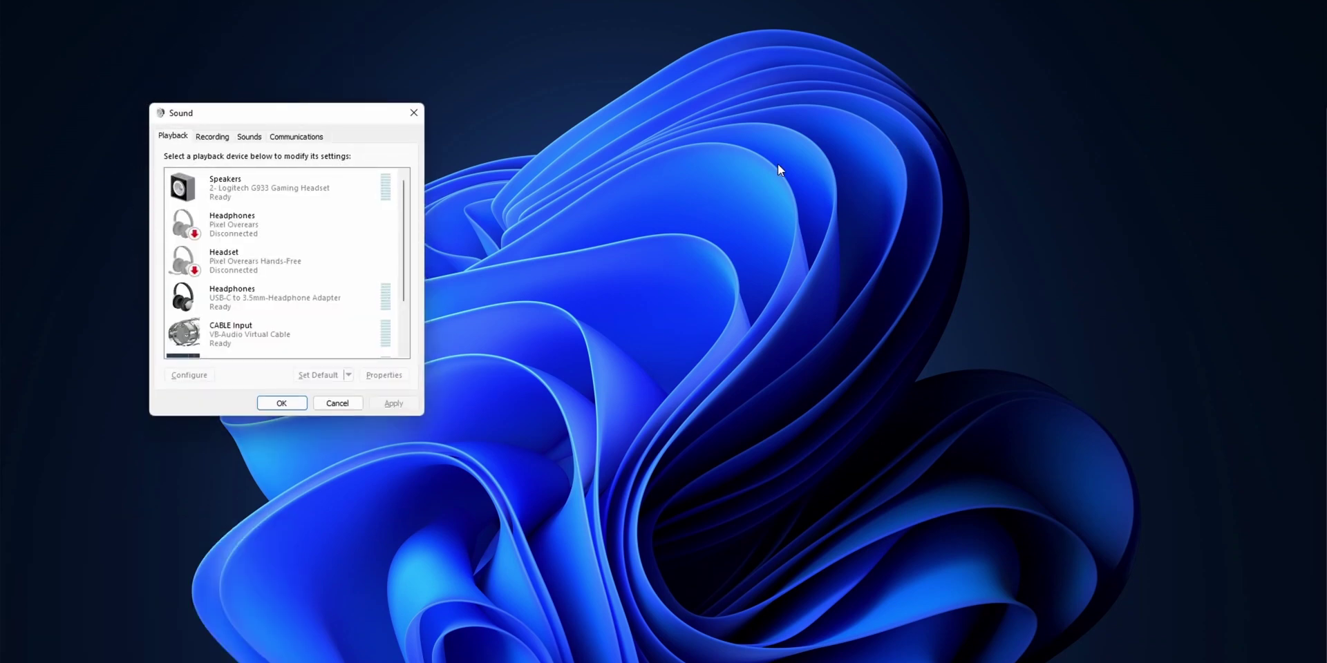
# Step: Browse the playback devices, including the Pixel Overears headphones, then the Recording and Sounds tabs
pyautogui.click(311, 194)
pyautogui.click(278, 222)
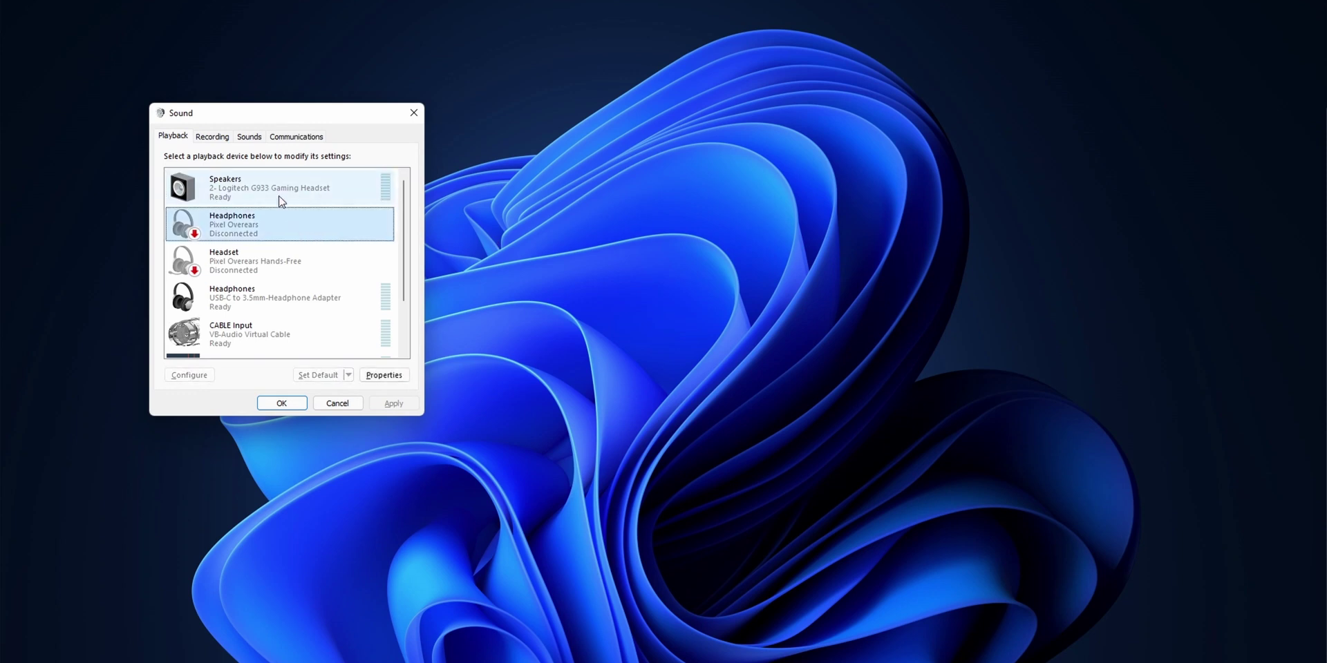
pyautogui.rightClick(275, 228)
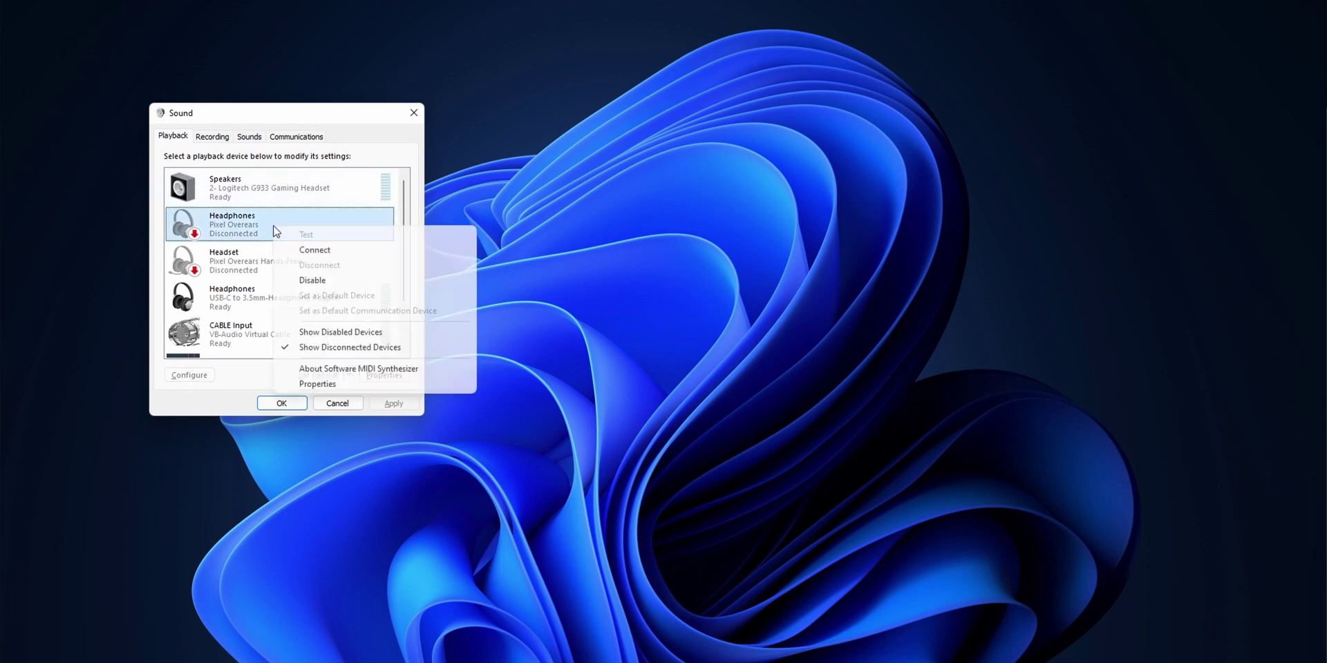
pyautogui.click(234, 259)
pyautogui.click(235, 294)
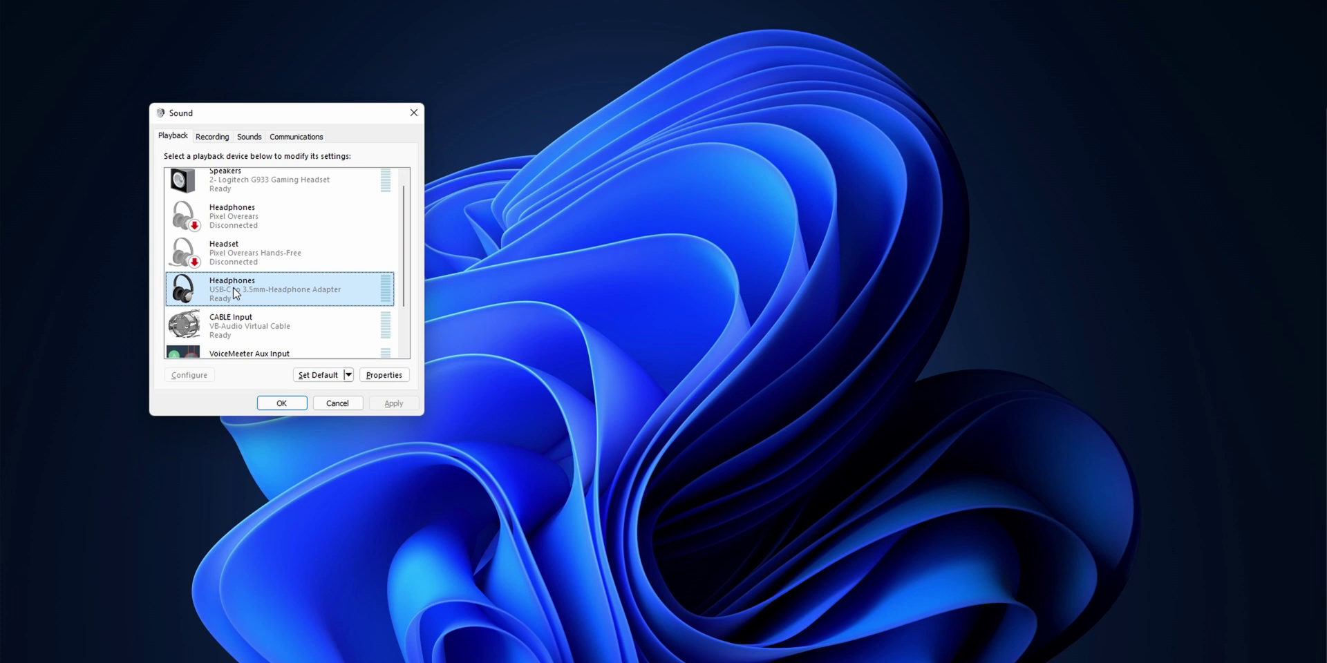
pyautogui.scroll(-2, 235, 294)
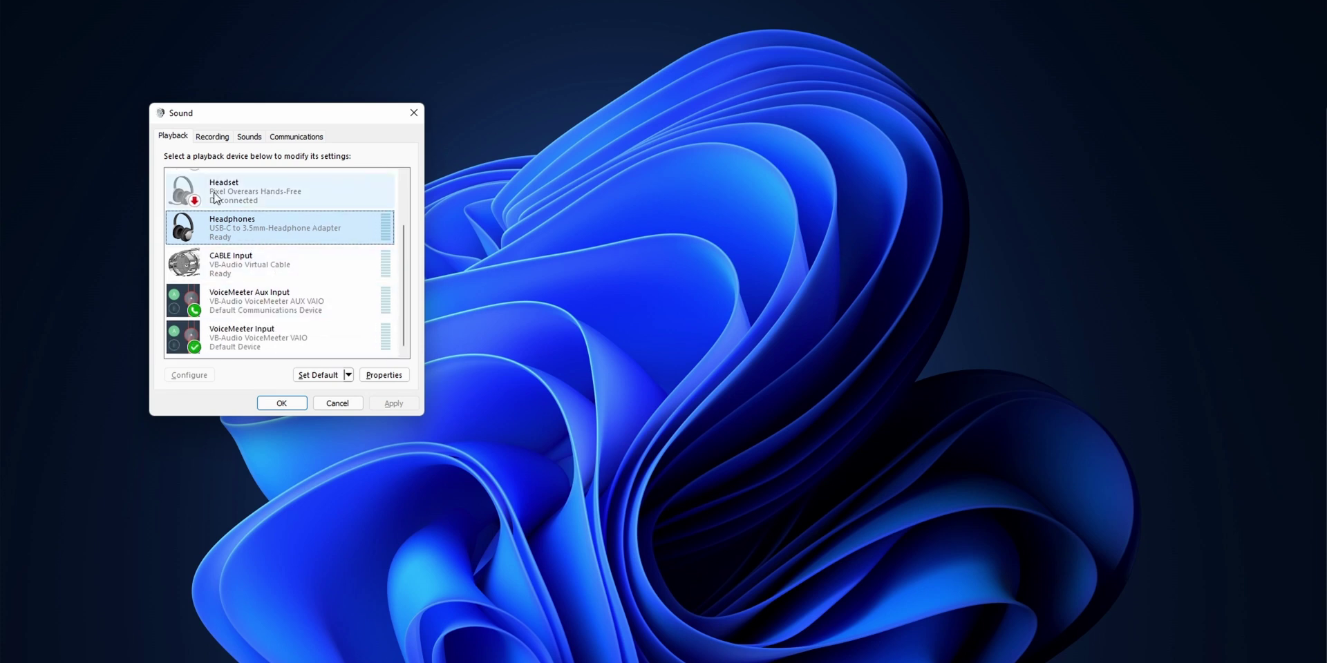
pyautogui.click(218, 137)
pyautogui.click(251, 138)
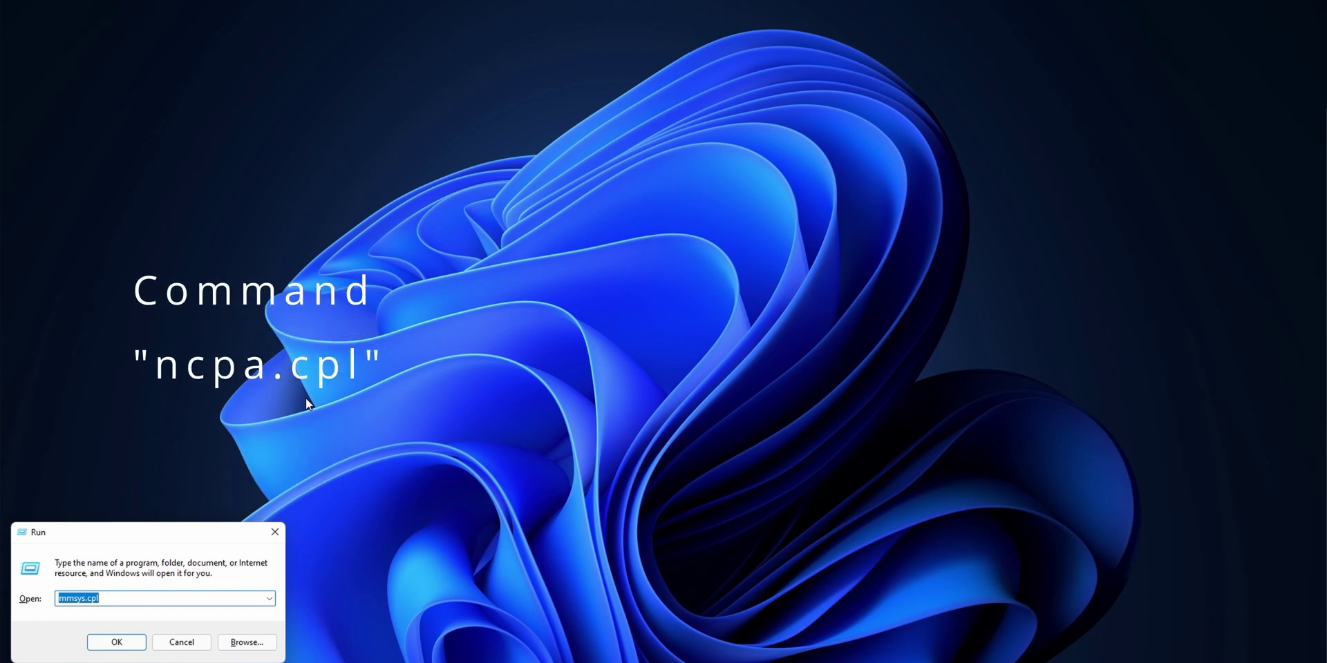
# Step: Run ncpa.cpl to open Network Connections and move its window up and left
pyautogui.write('nc')
pyautogui.press('Down')
pyautogui.press('Return')
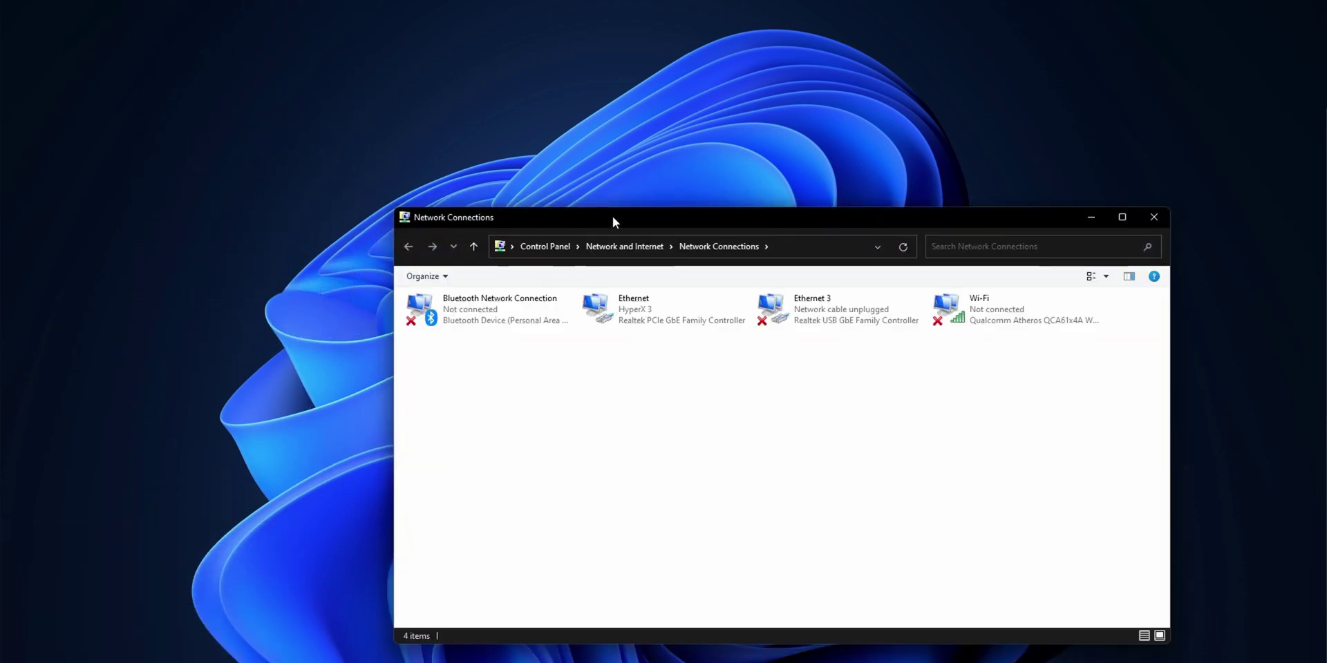
pyautogui.moveTo(612, 217); pyautogui.dragTo(457, 131)
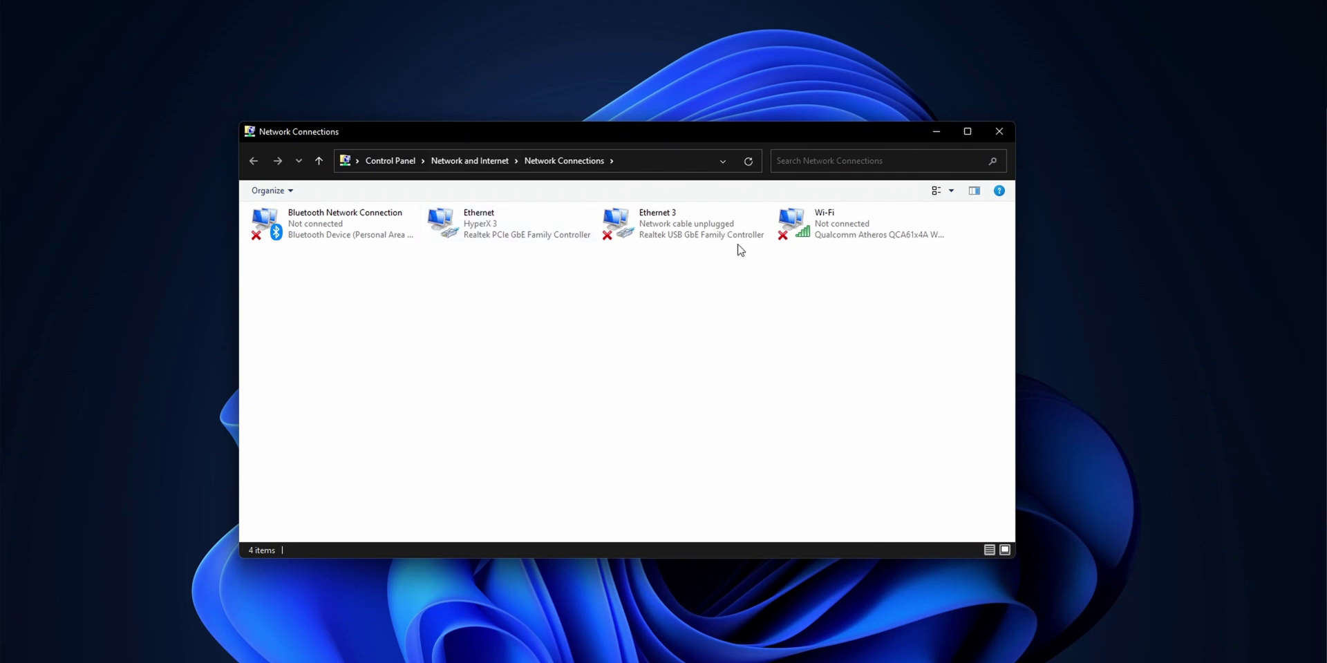
# Step: Open the Wi-Fi adapter's device properties and show its Advanced settings
pyautogui.rightClick(791, 239)
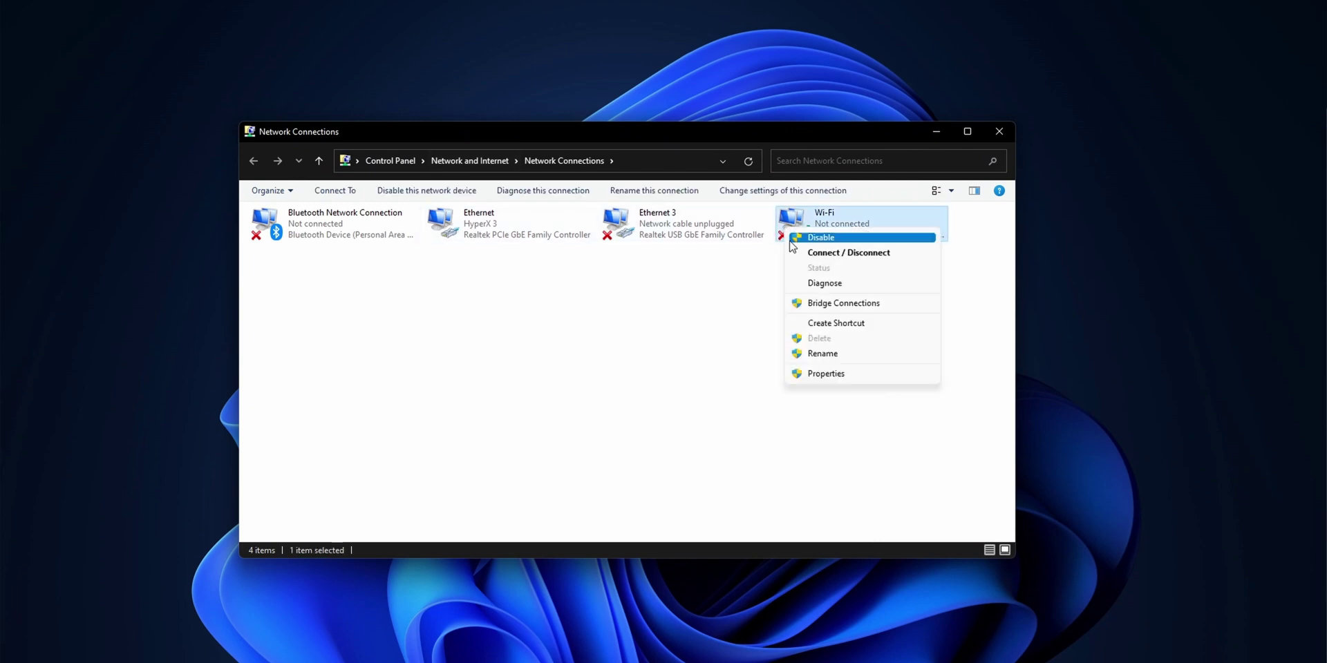
pyautogui.click(805, 373)
pyautogui.click(456, 284)
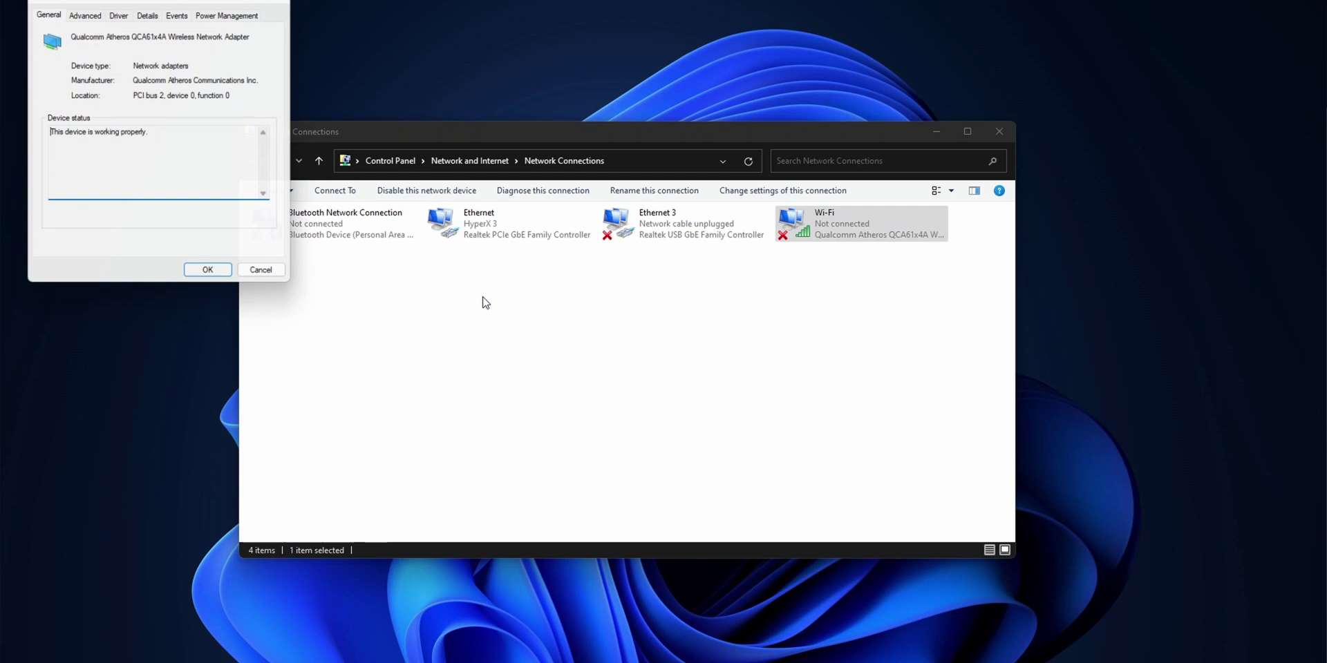
pyautogui.click(85, 16)
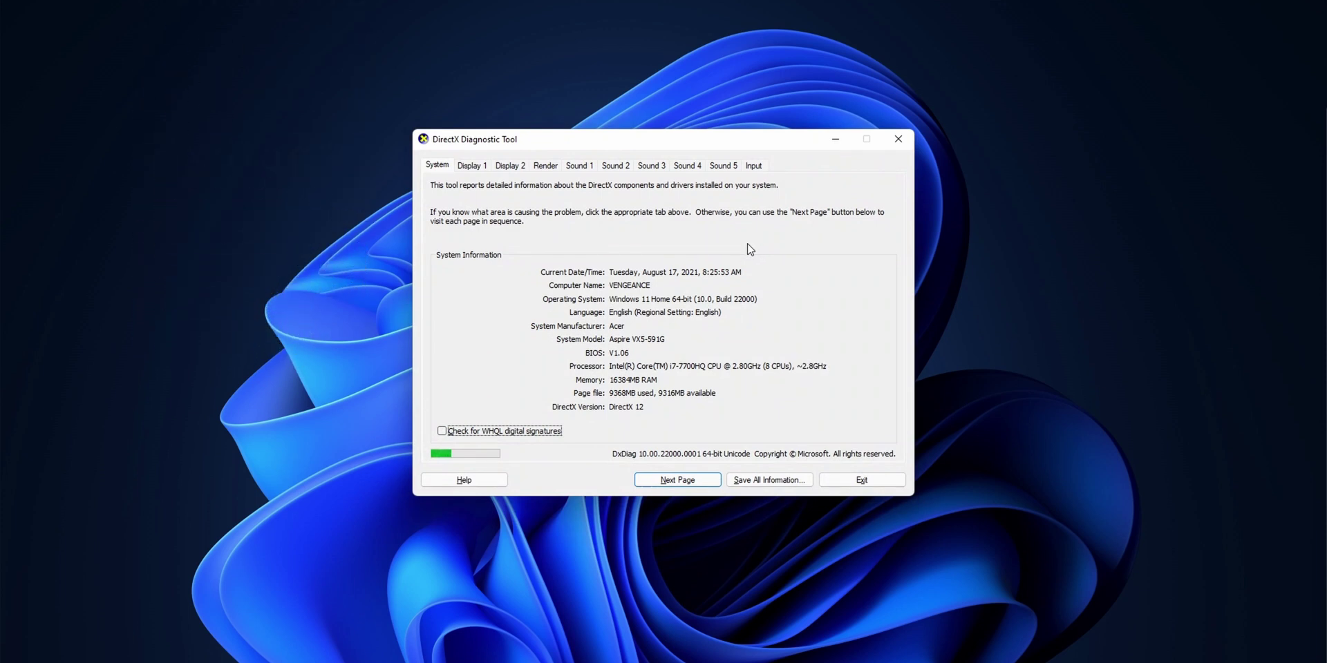
# Step: Page forward from System information to the first display's details in DirectX Diagnostic Tool
pyautogui.click(678, 480)
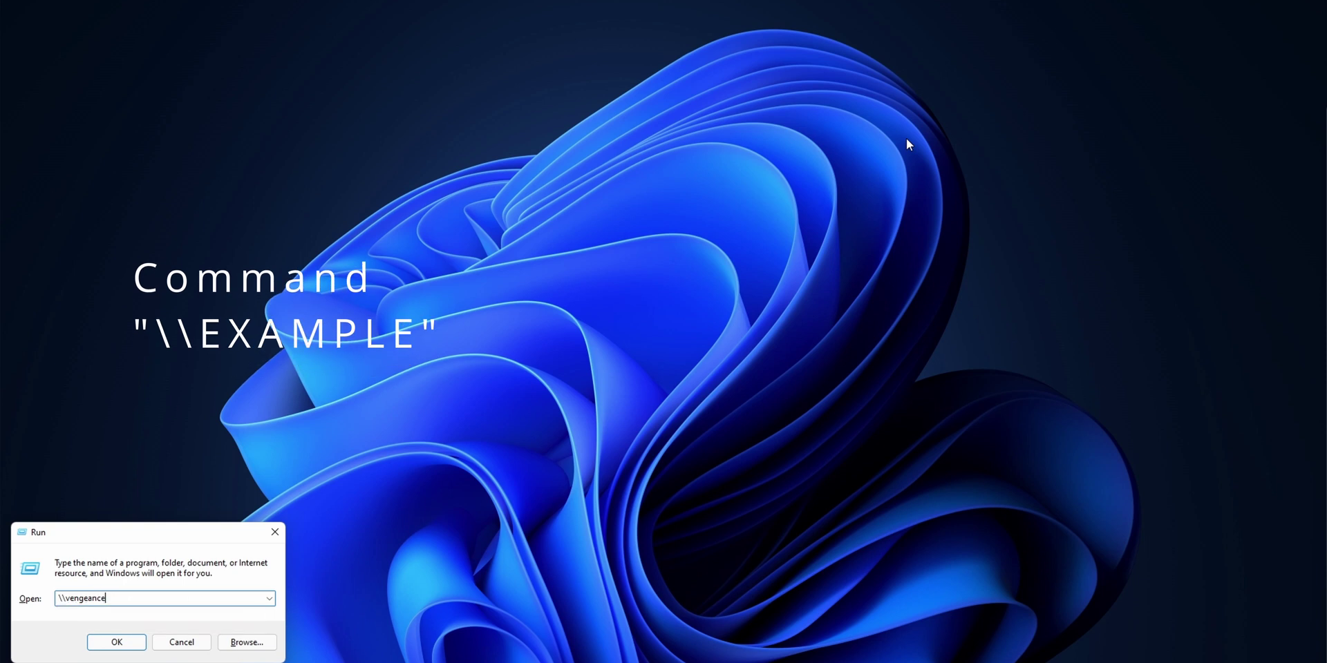
# Step: Open network computer \\vengeance and its shared folder S with 14 items
pyautogui.press('Return')
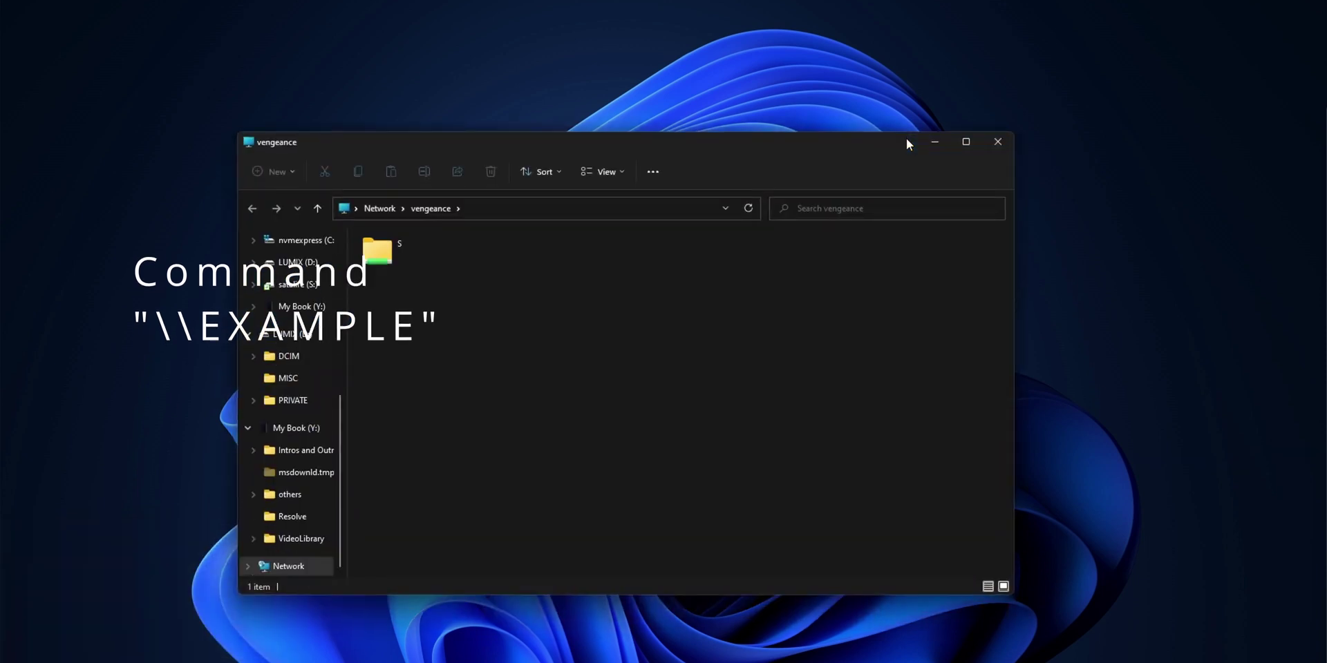
pyautogui.doubleClick(442, 259)
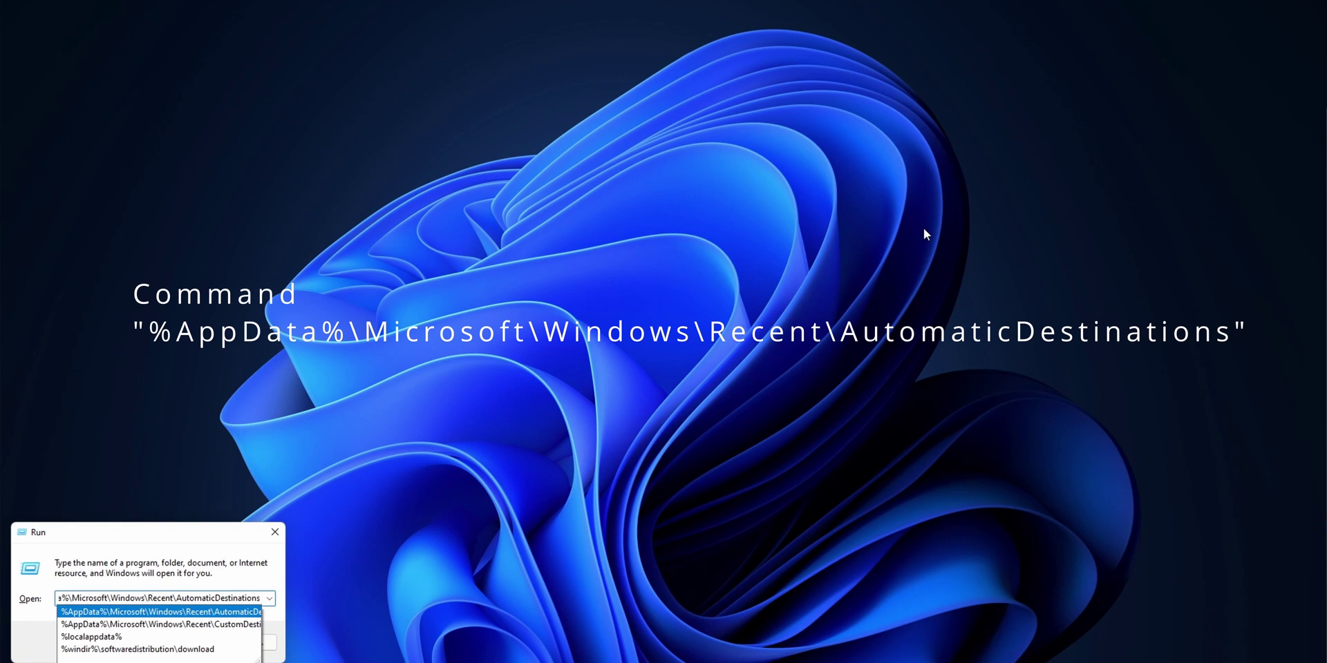
# Step: Open the AutomaticDestinations recent-items folder and delete all 29 files in it
pyautogui.press('Return')
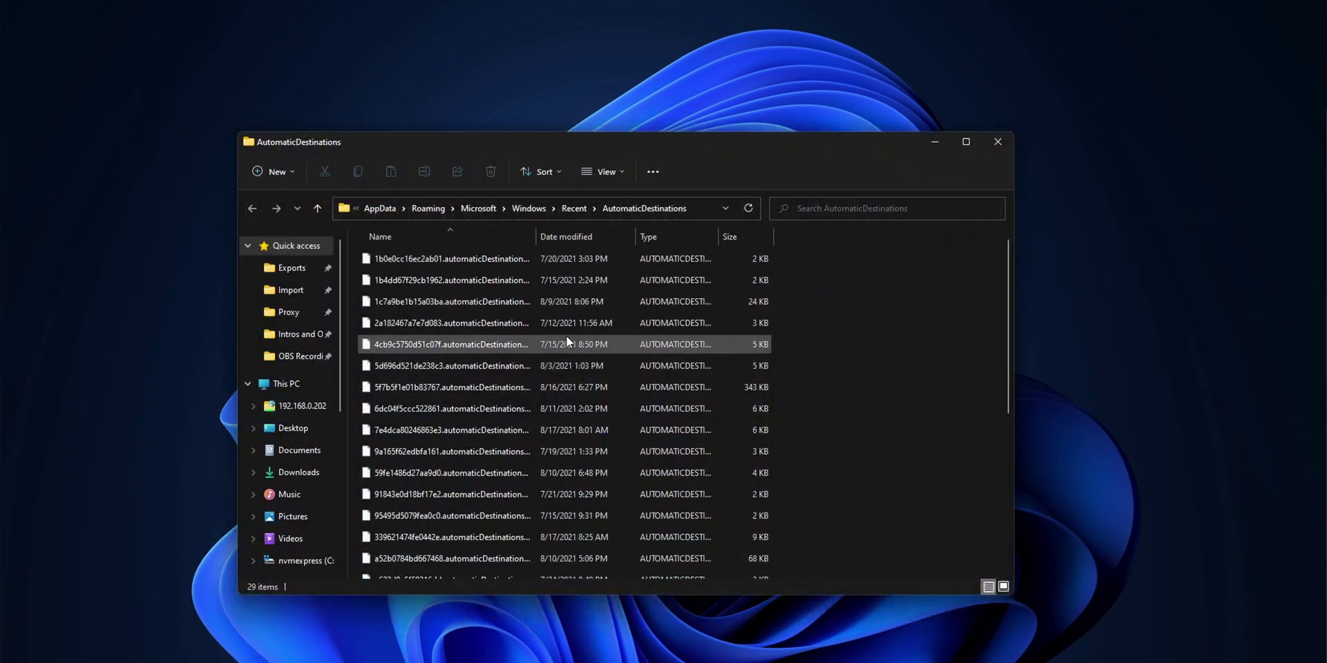
pyautogui.hotkey('ctrl', 'a')
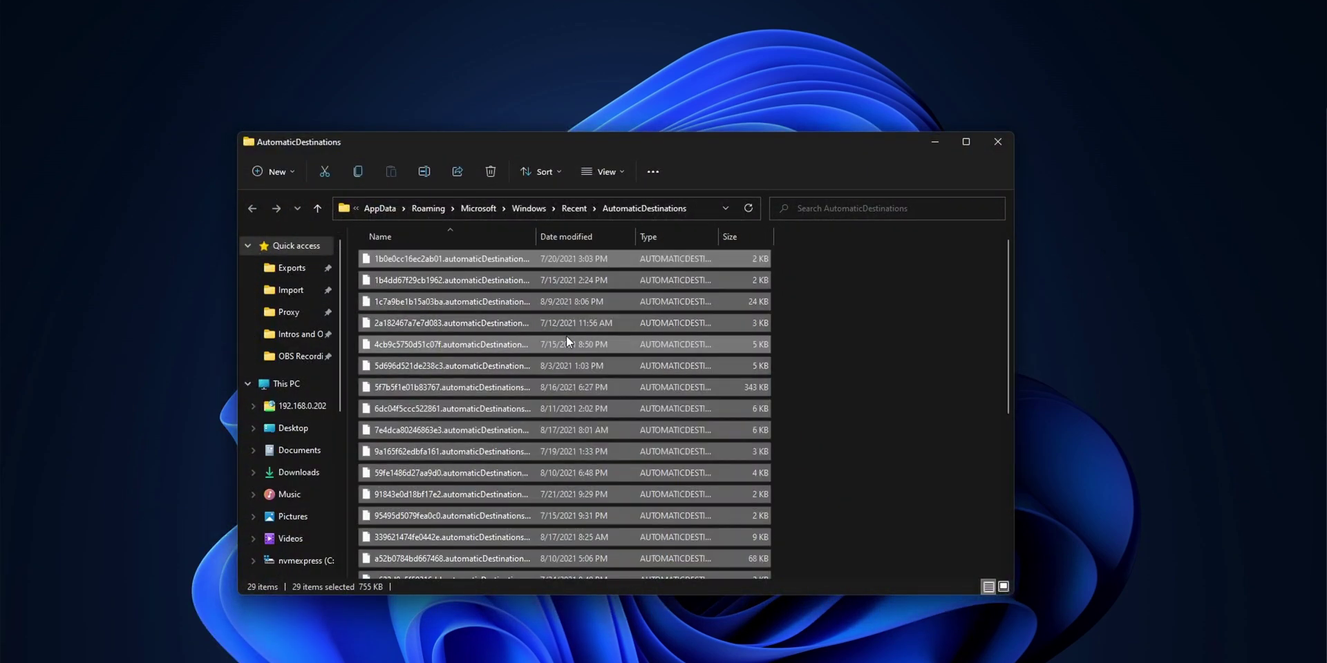
pyautogui.rightClick(508, 324)
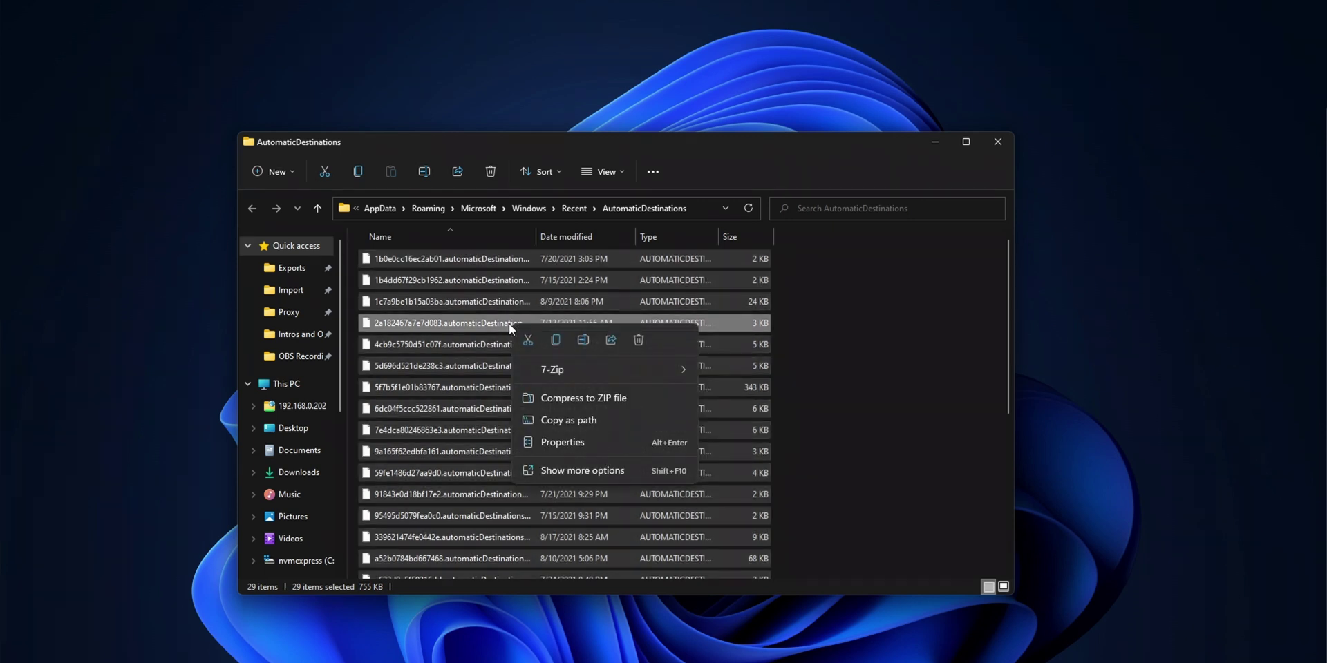
pyautogui.click(636, 339)
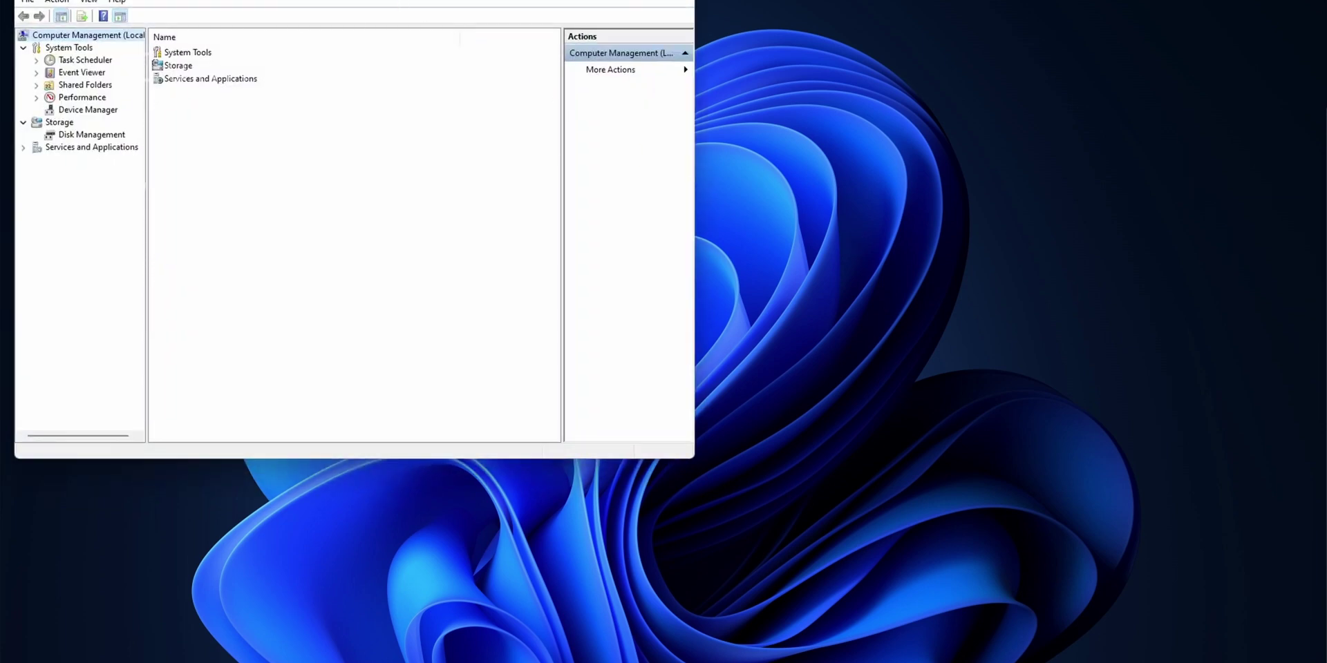
# Step: Centre Computer Management and browse Task Scheduler Library, Event Viewer and Shared Folders
pyautogui.moveTo(385, 0); pyautogui.dragTo(628, 3)
pyautogui.click(331, 82)
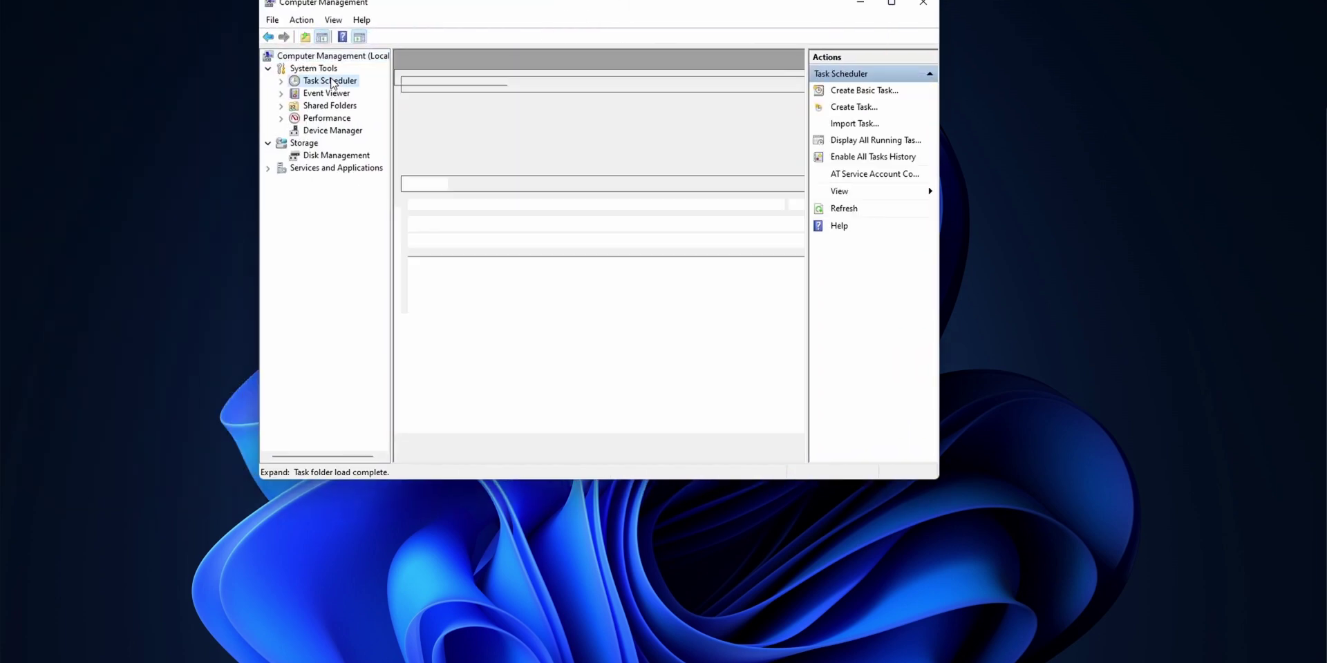
pyautogui.click(342, 93)
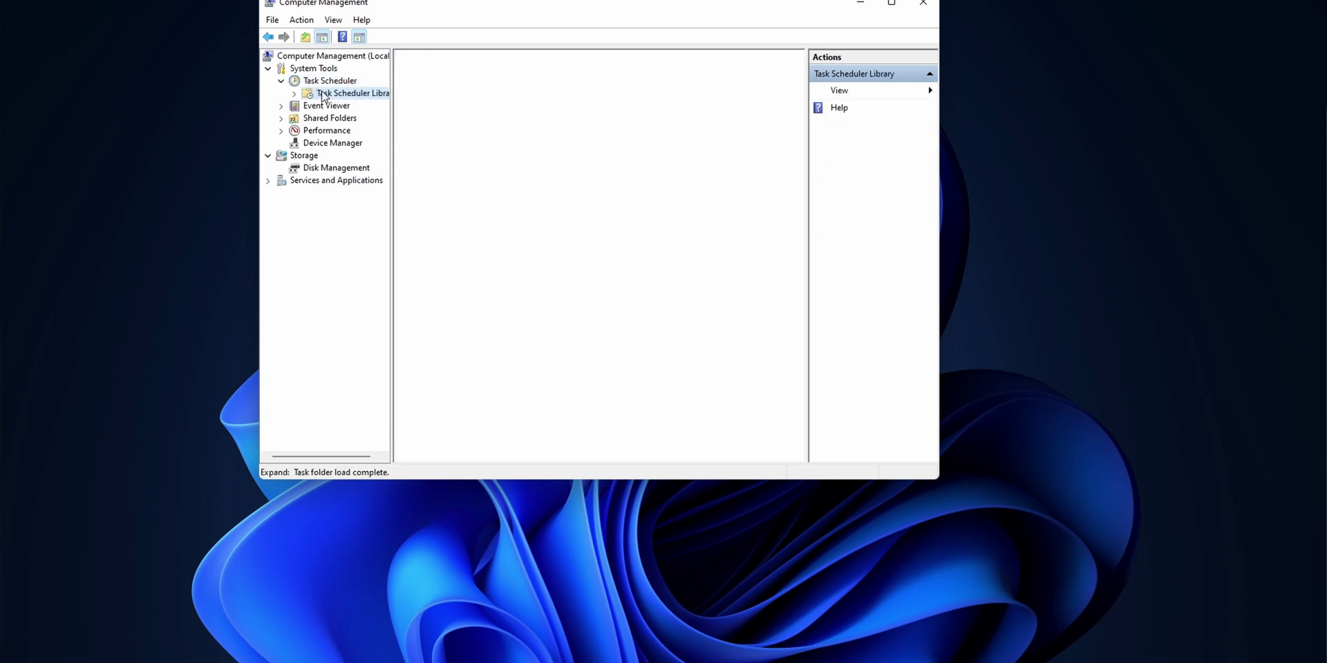
pyautogui.click(342, 108)
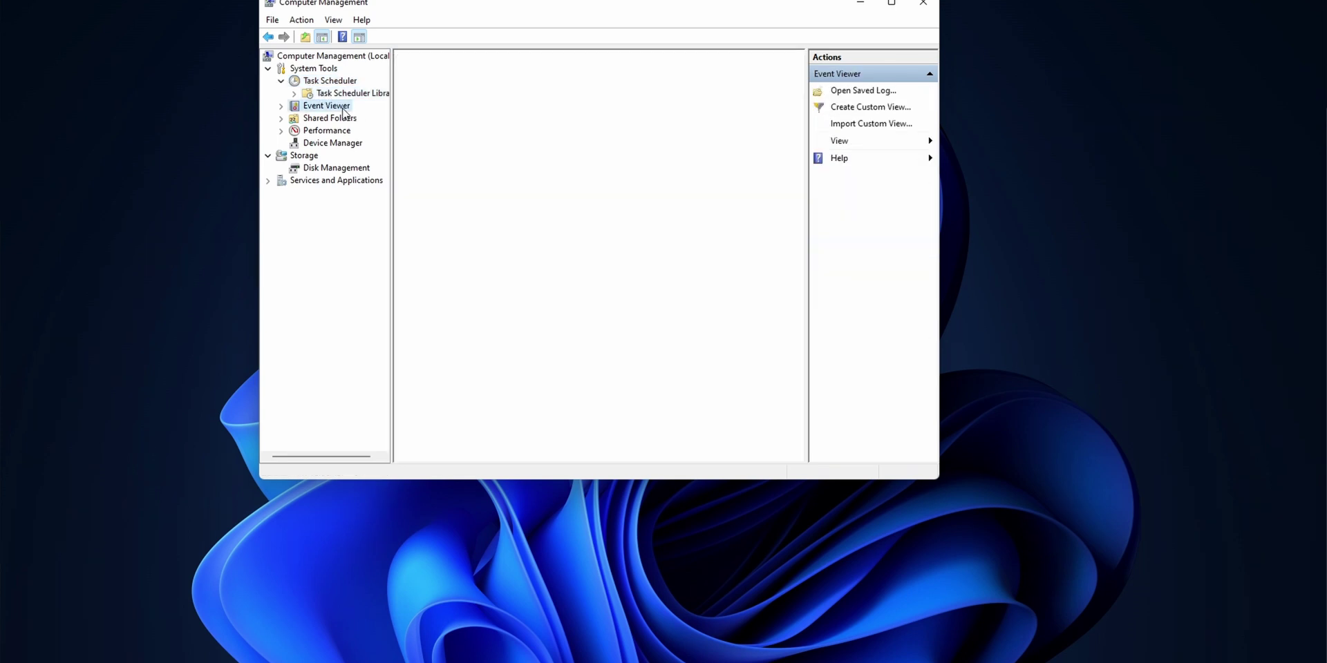
pyautogui.click(338, 121)
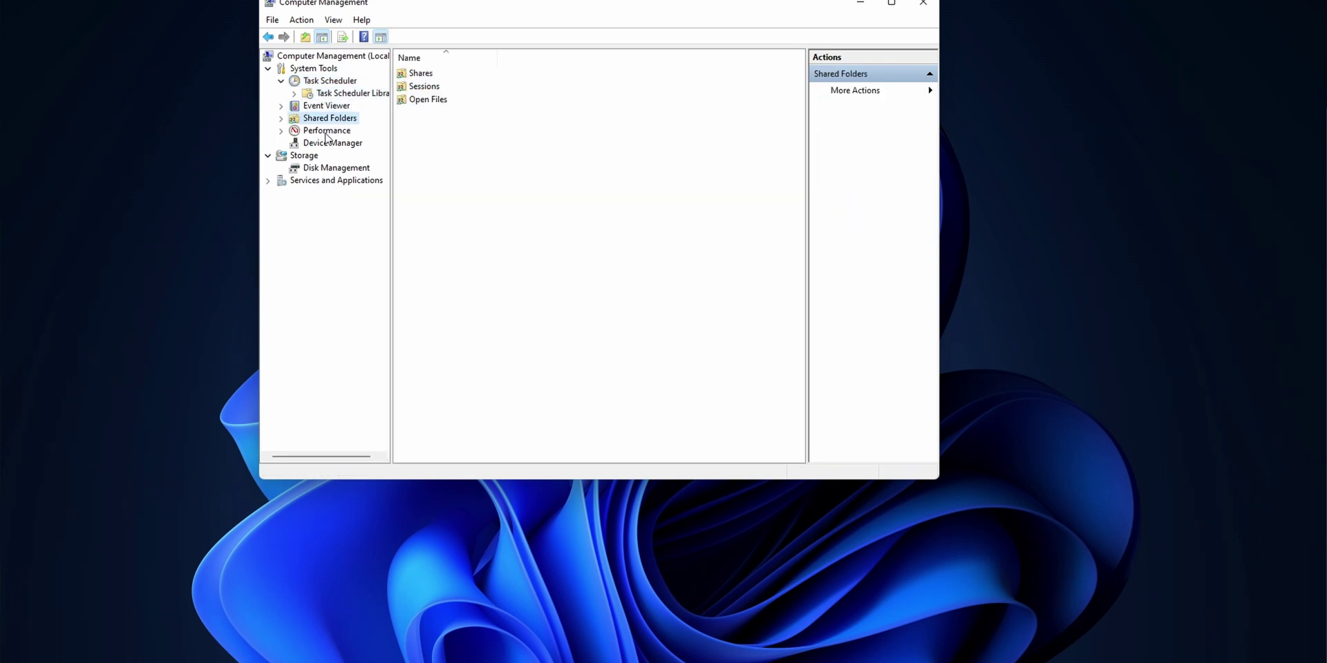
# Step: Show Device Manager's display adapters, then maximize the window on Disk Management
pyautogui.click(326, 131)
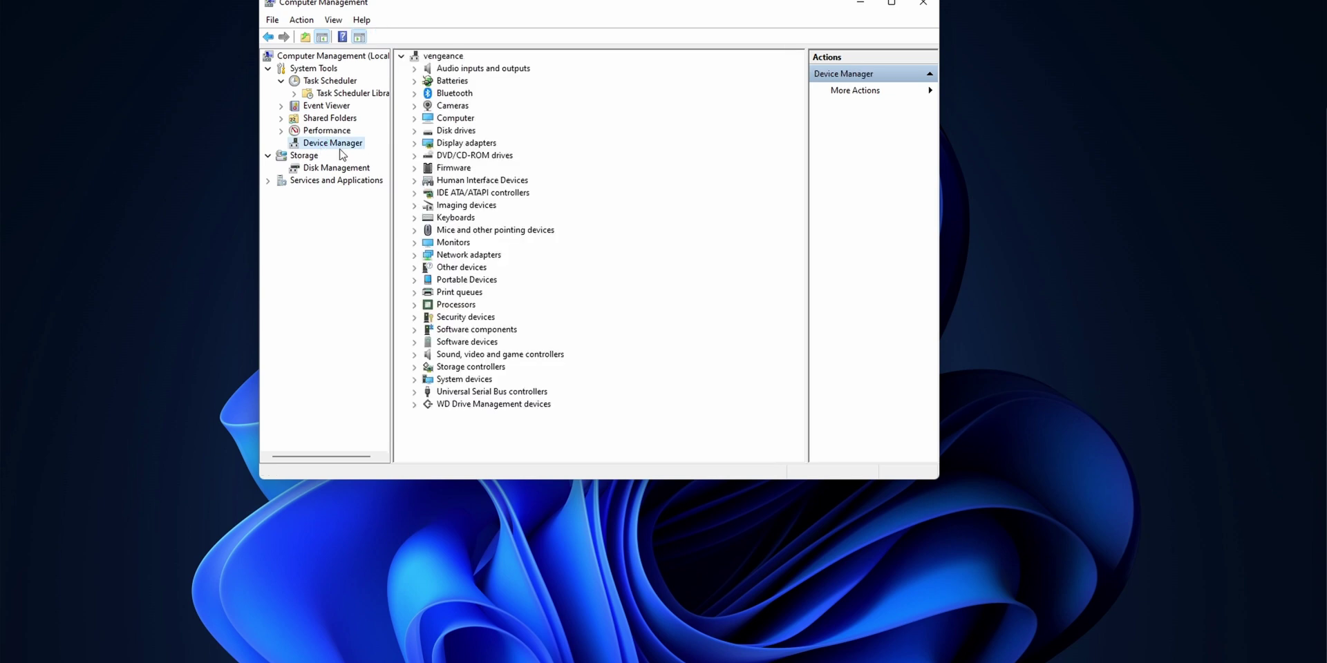
pyautogui.click(415, 143)
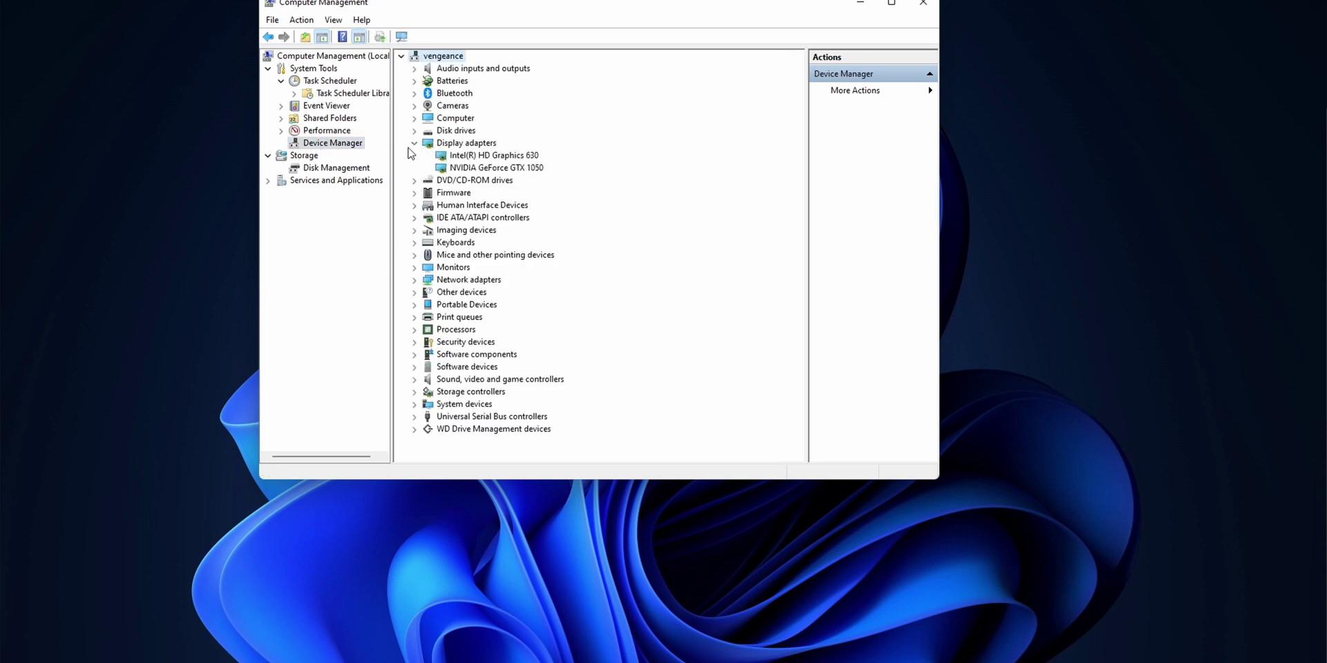
pyautogui.click(299, 168)
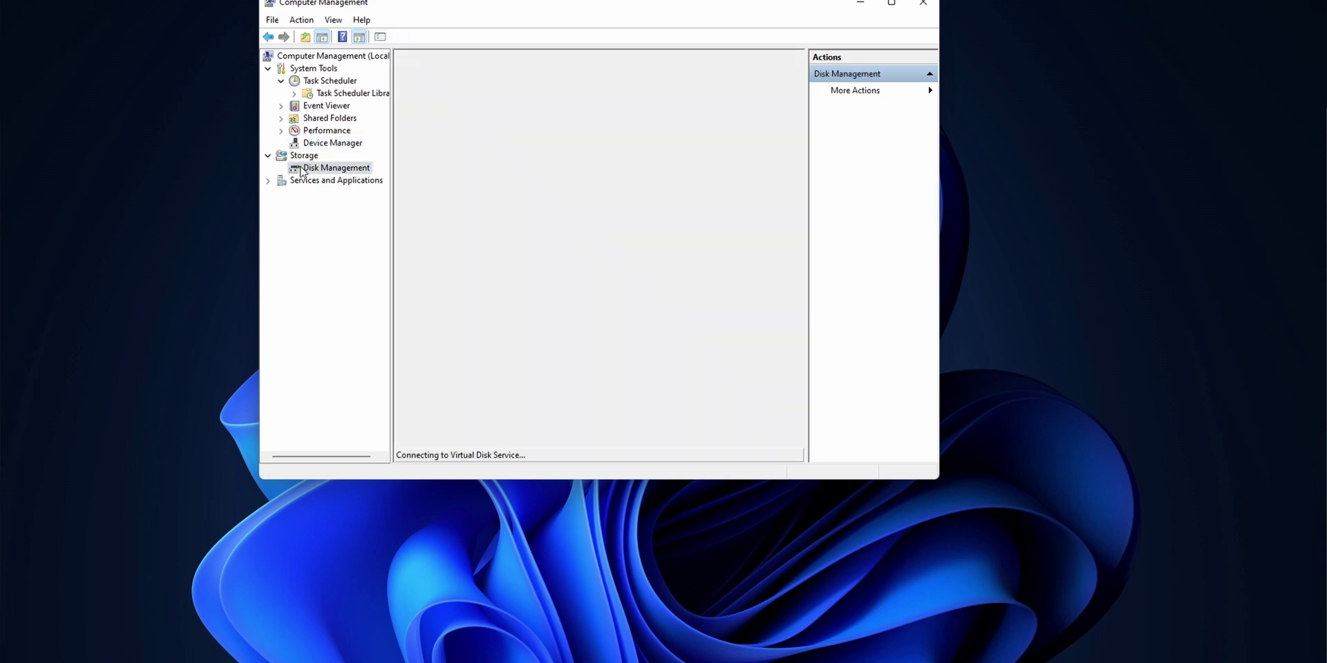
pyautogui.click(886, 6)
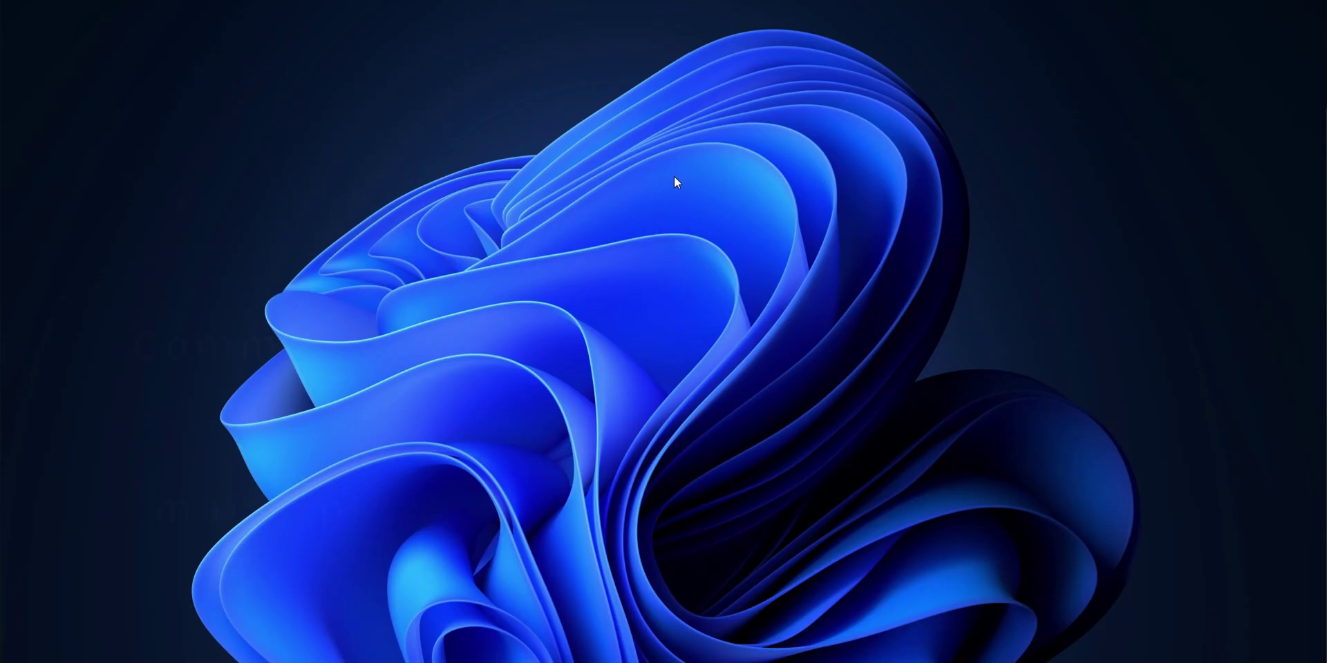
# Step: Run main.cpl to open Mouse Properties and move it toward screen centre
pyautogui.press('super+r')
pyautogui.write('main')
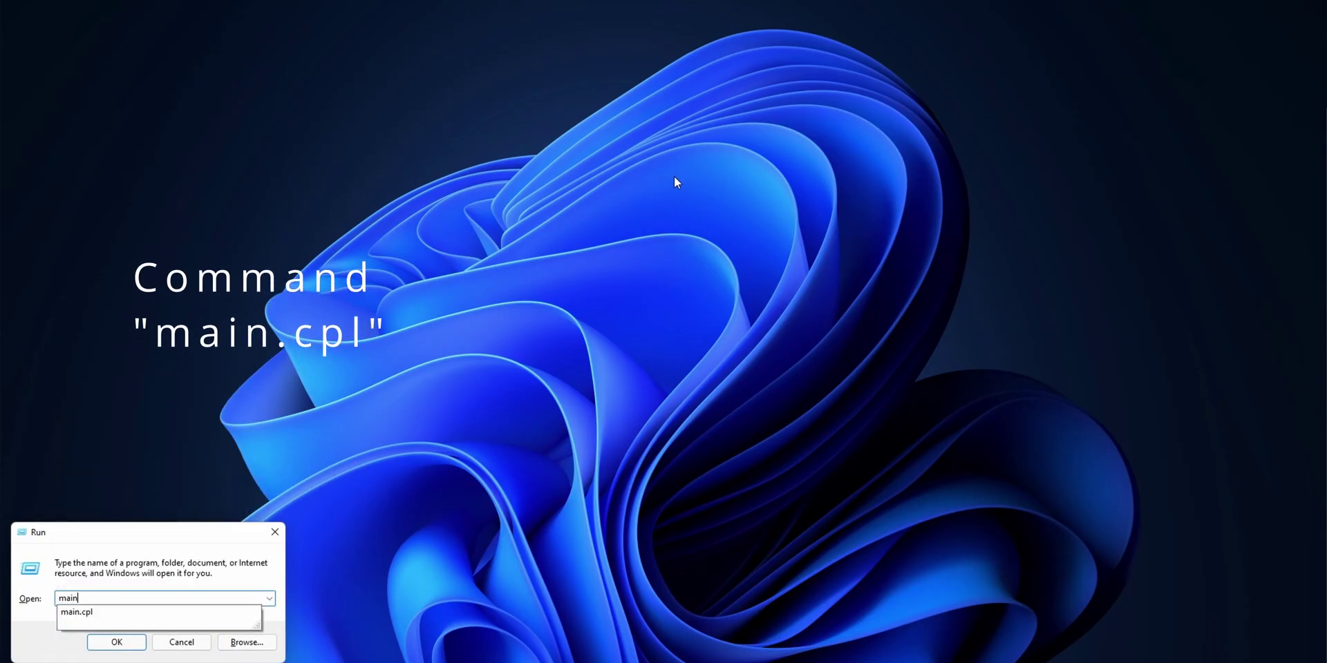
pyautogui.write('.cpl')
pyautogui.press('Return')
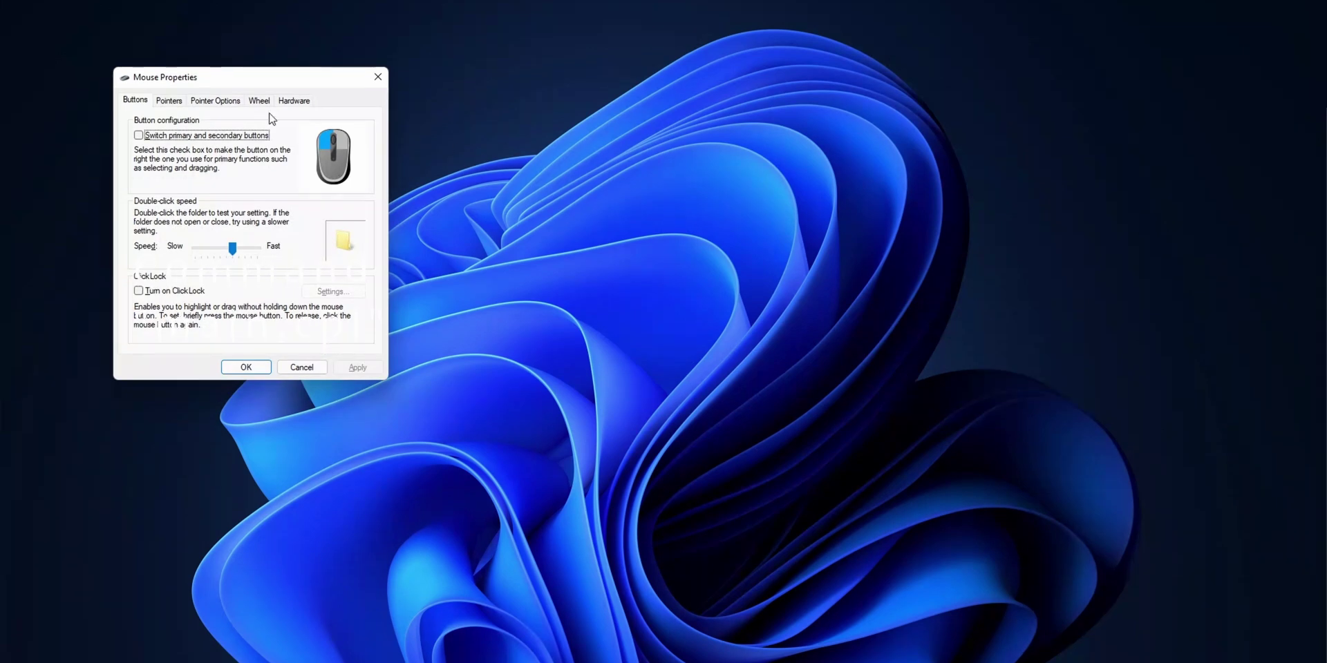
pyautogui.moveTo(259, 87); pyautogui.dragTo(437, 123)
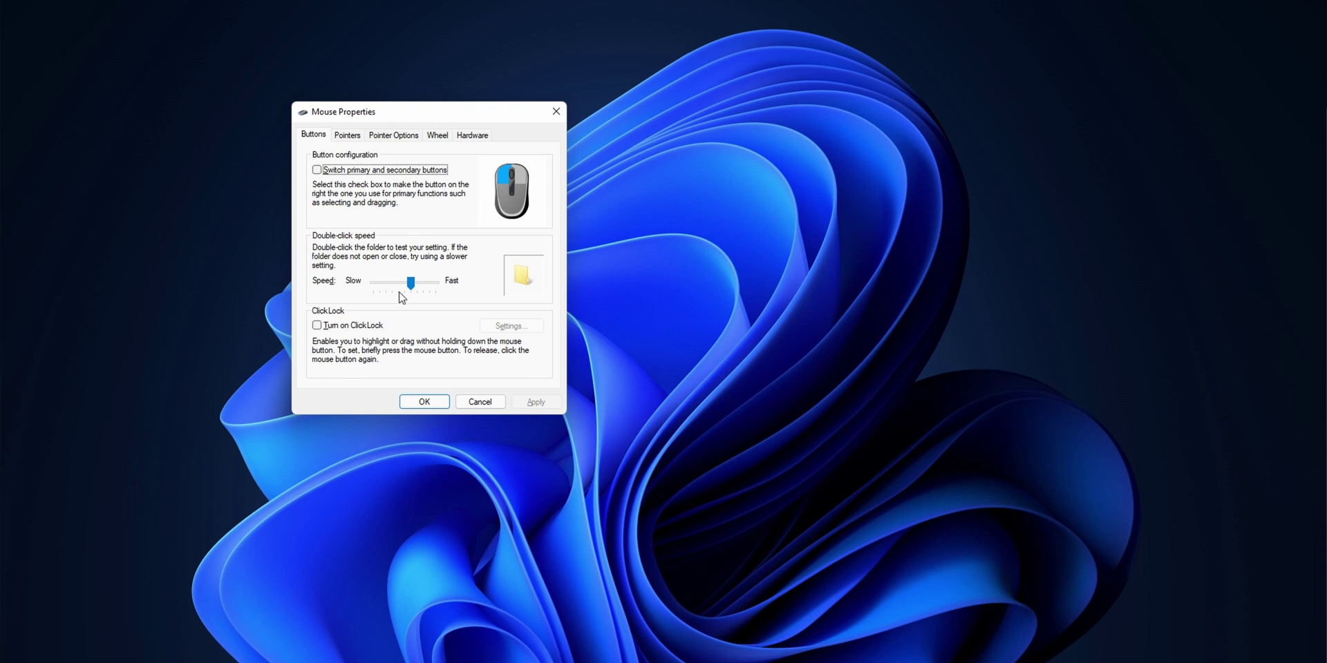
# Step: Review the Pointers and Pointer Options tabs, then run sysdm.cpl from the Run history
pyautogui.click(349, 136)
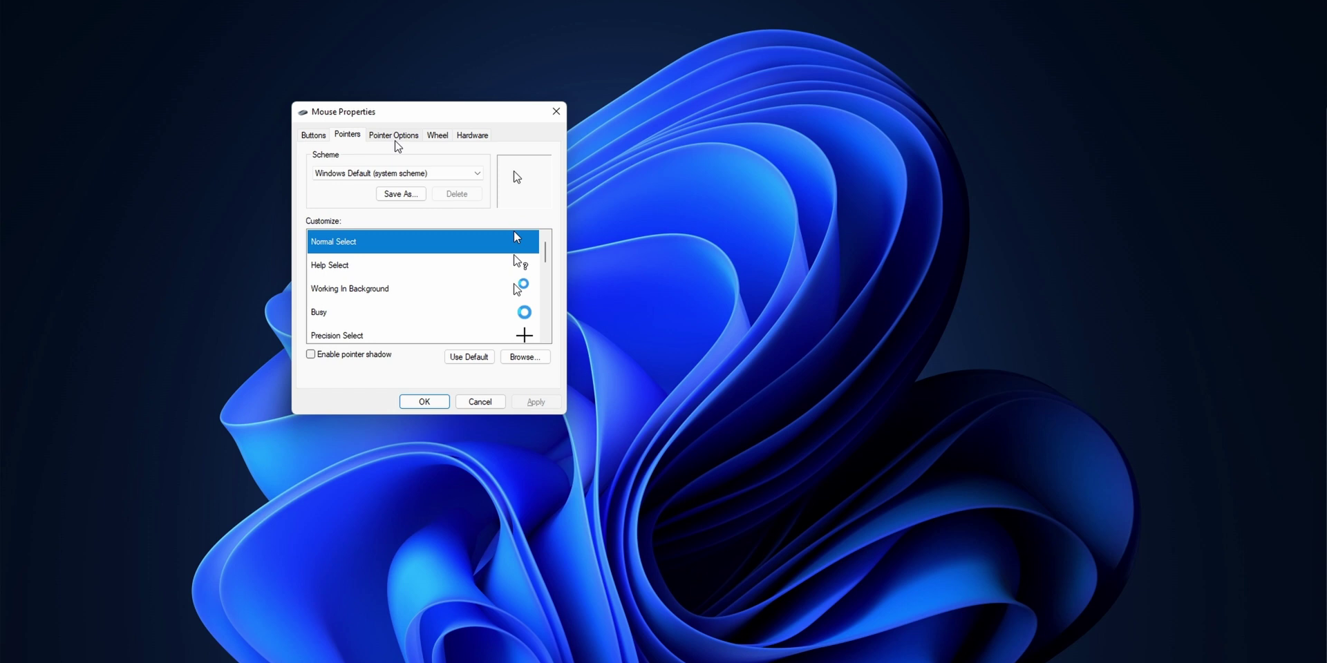
pyautogui.click(396, 139)
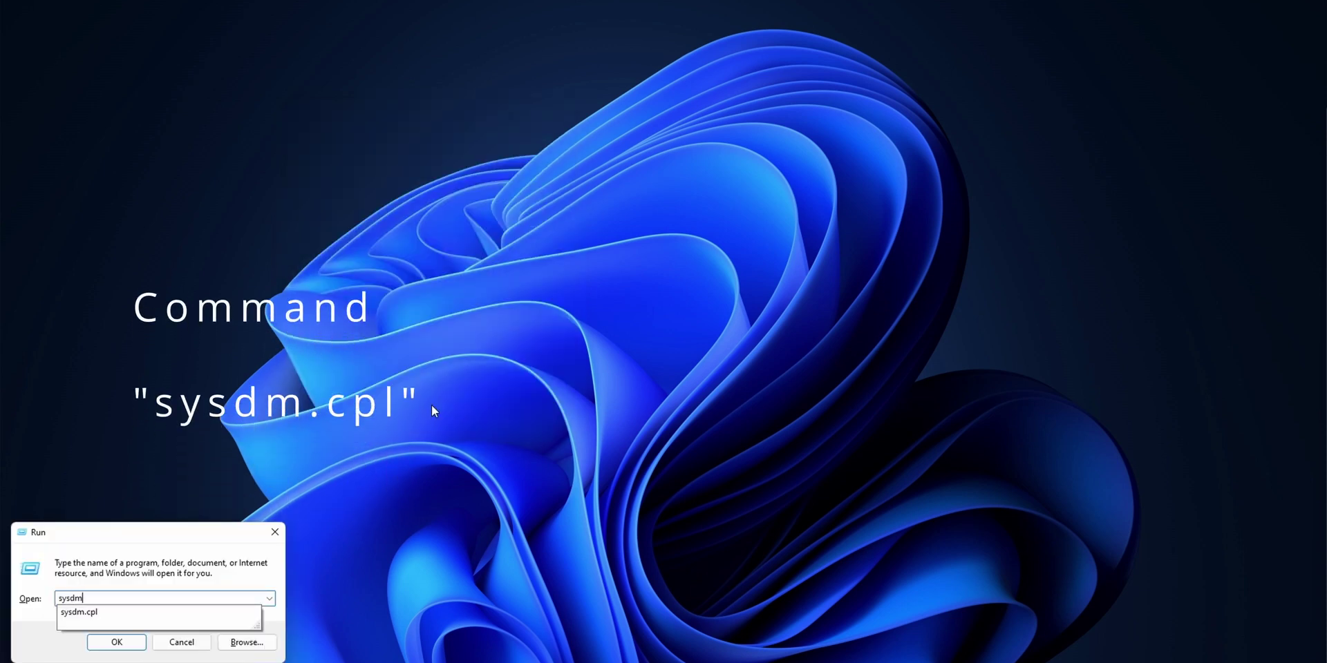
pyautogui.press('Down')
pyautogui.press('Return')
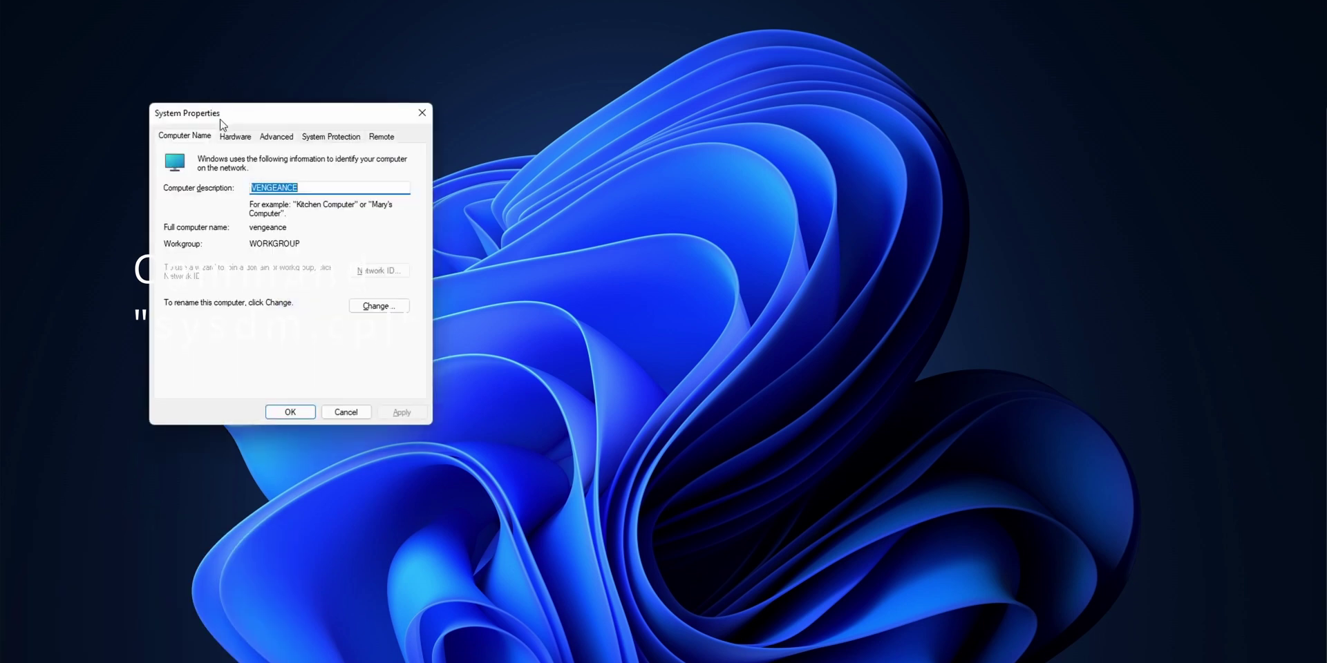
# Step: Centre System Properties and view Device Installation Settings on the Hardware tab without saving
pyautogui.moveTo(223, 124); pyautogui.dragTo(273, 157)
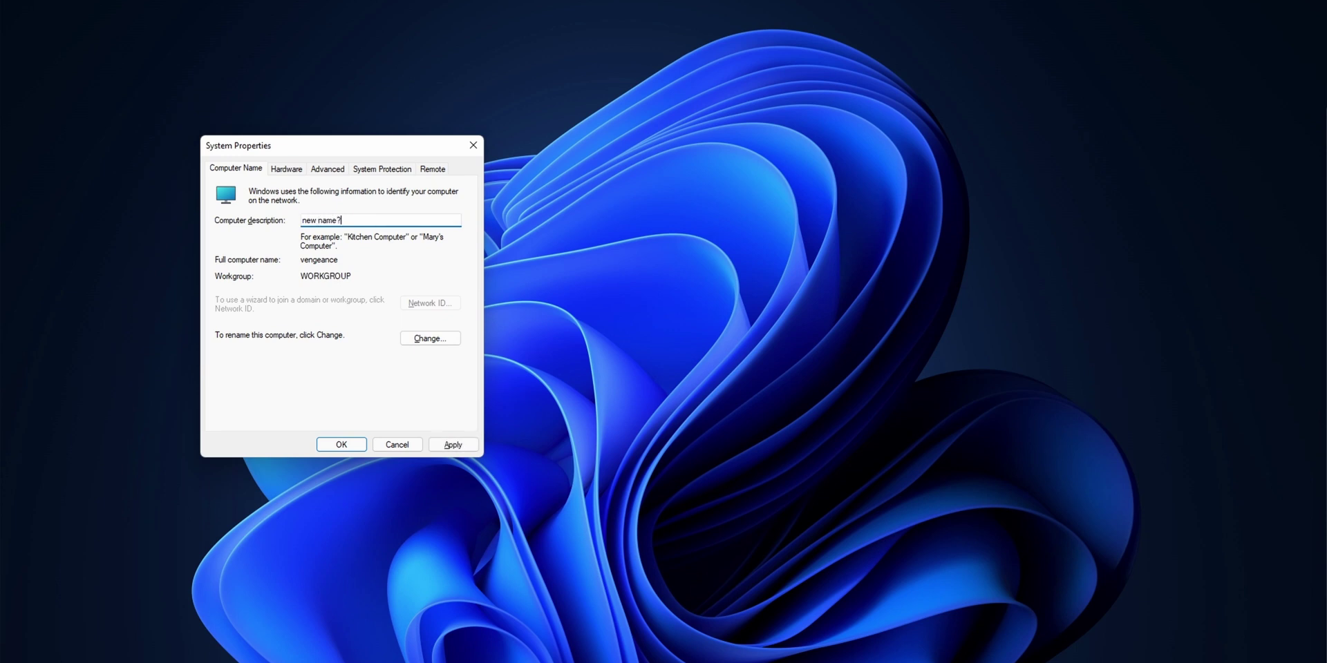
pyautogui.click(287, 171)
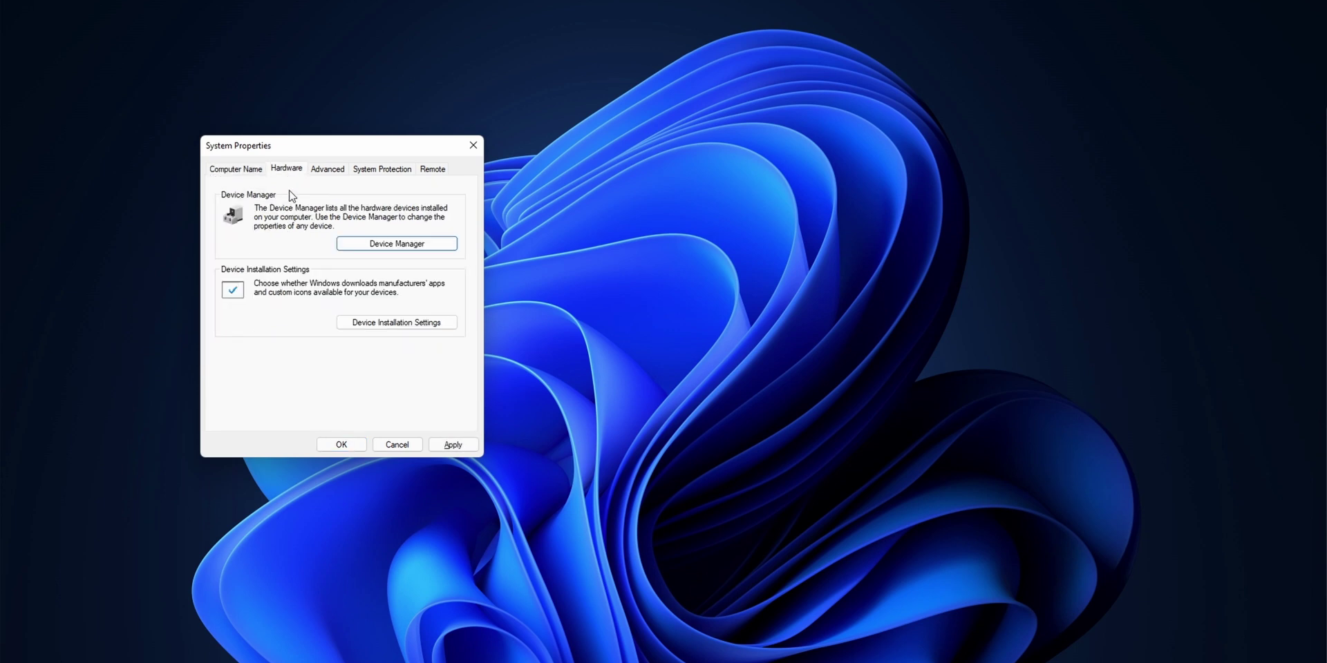
pyautogui.click(370, 324)
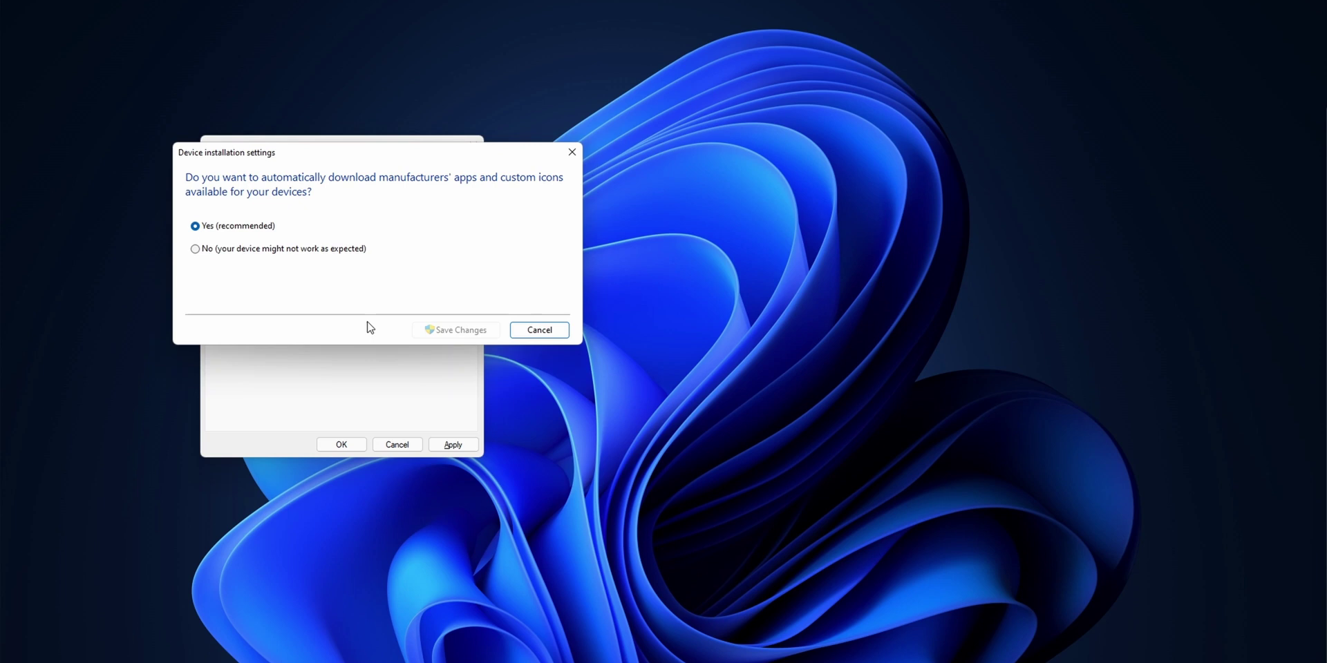
pyautogui.click(572, 152)
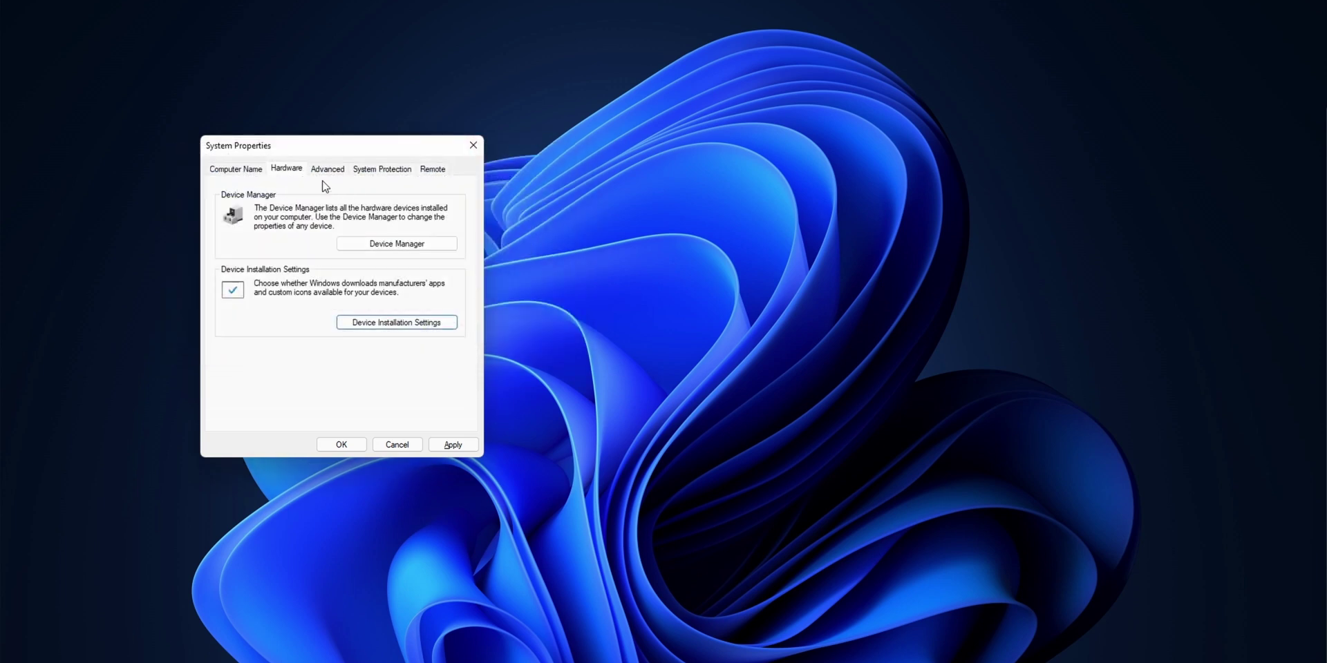
# Step: Open Performance Options from the Advanced tab and view its advanced performance settings
pyautogui.click(327, 172)
pyautogui.click(433, 246)
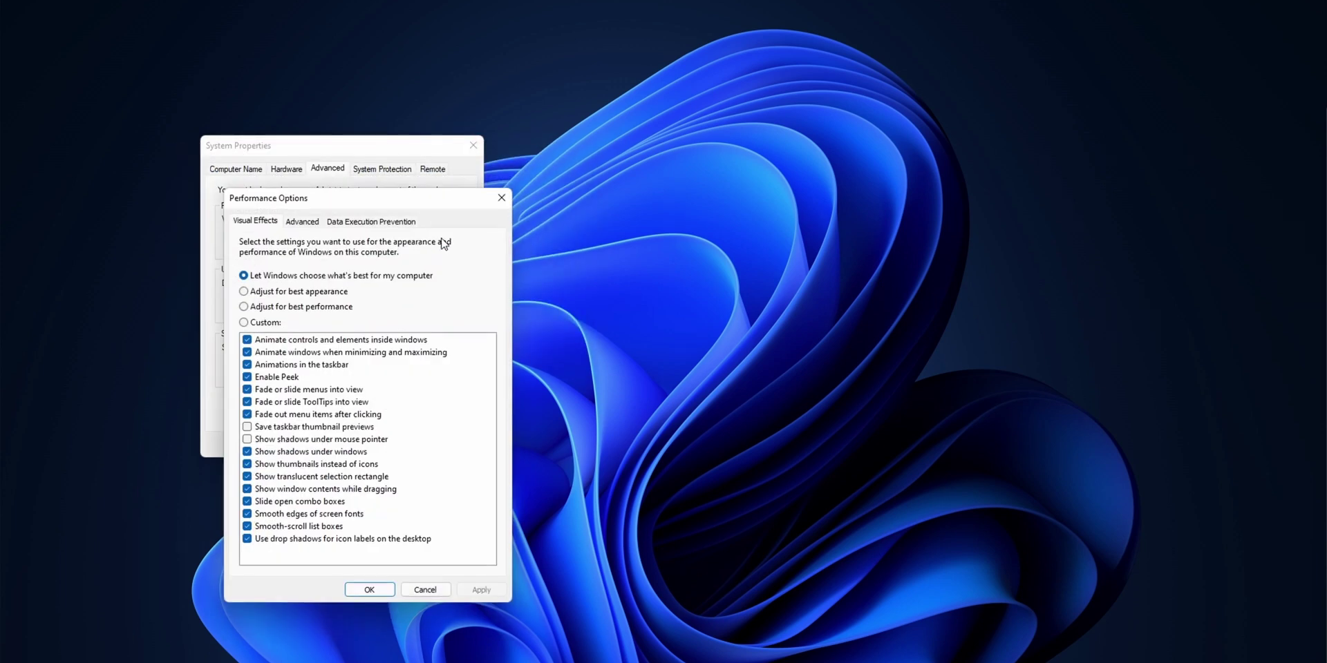
pyautogui.click(494, 199)
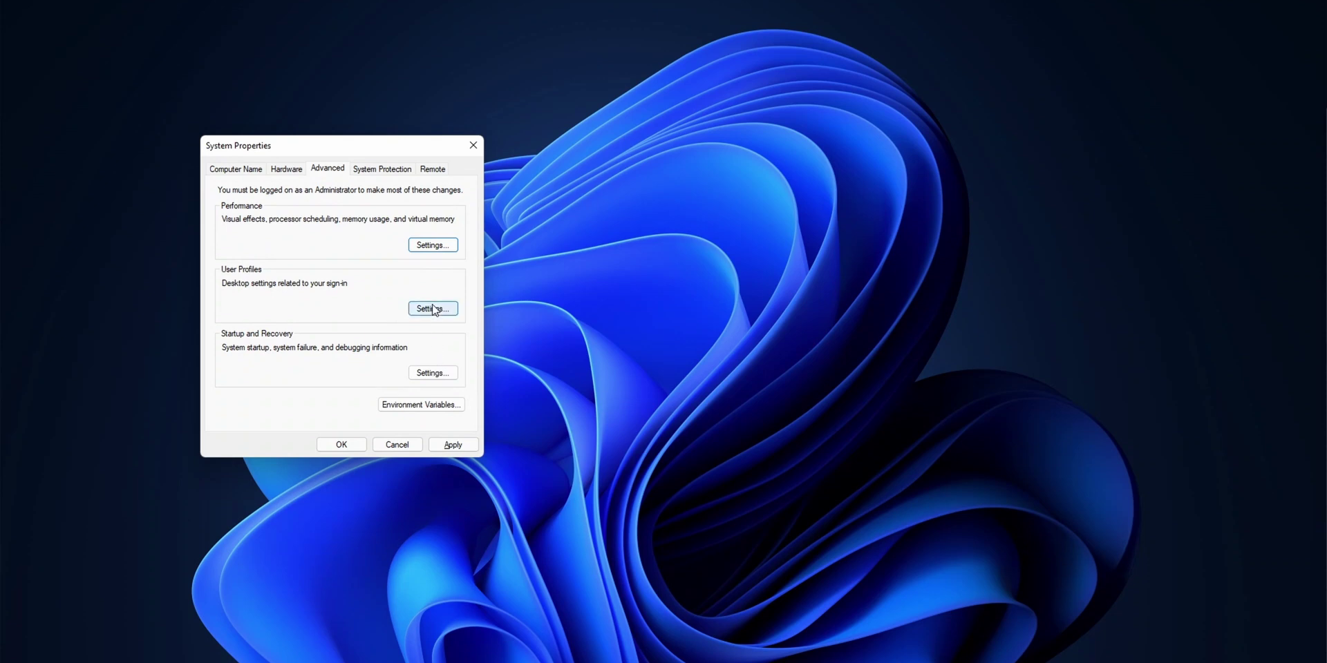
pyautogui.click(445, 250)
pyautogui.click(307, 219)
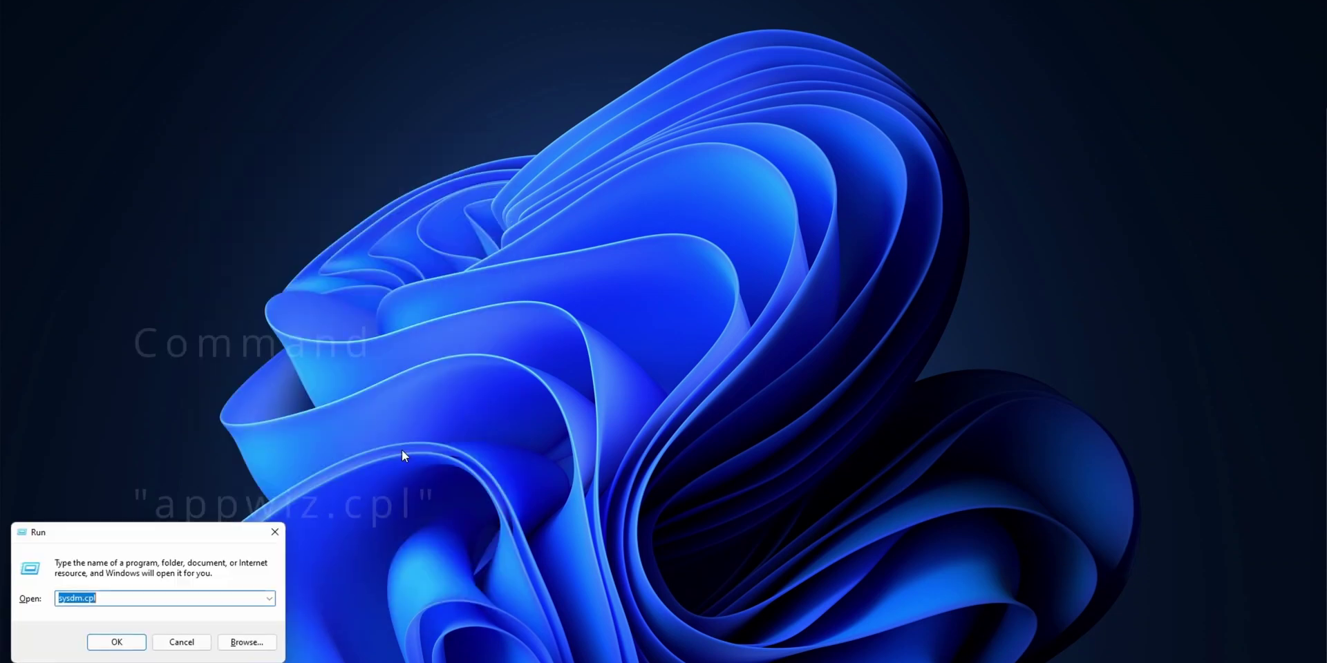
# Step: Run appwiz.cpl, maximize Programs and Features, and scroll through the installed programs list
pyautogui.write('ap')
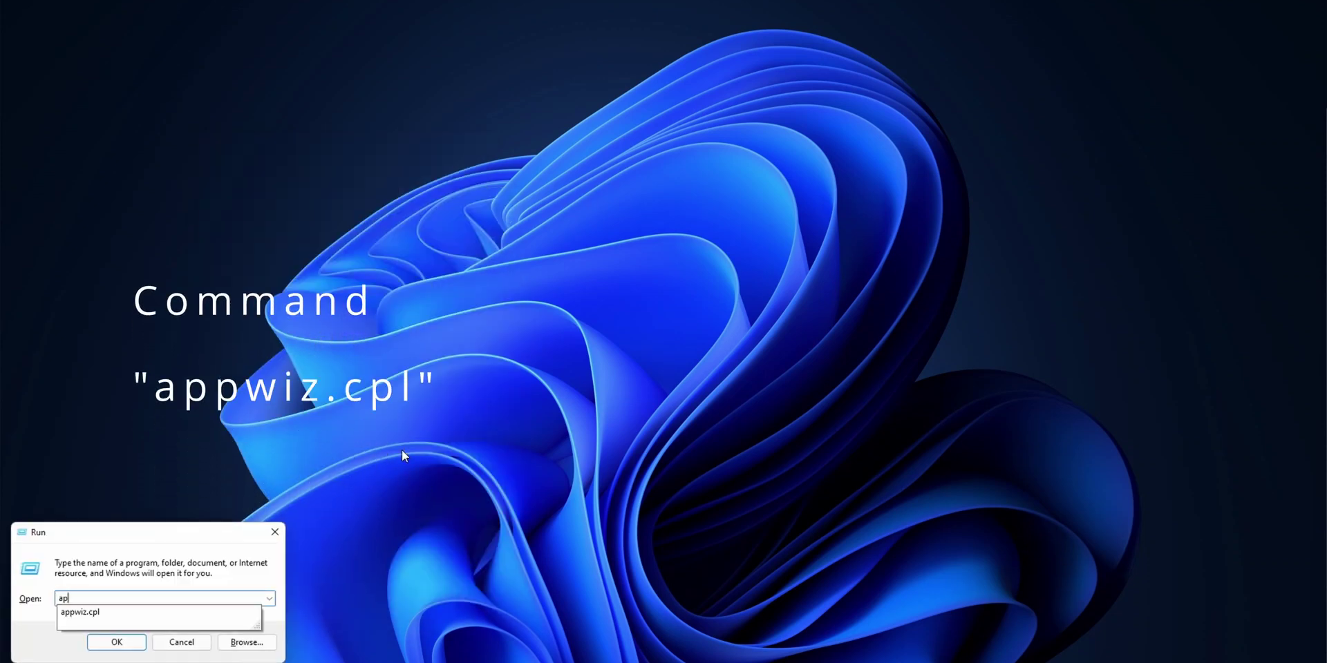
pyautogui.write('pwiz.cpl')
pyautogui.press('Return')
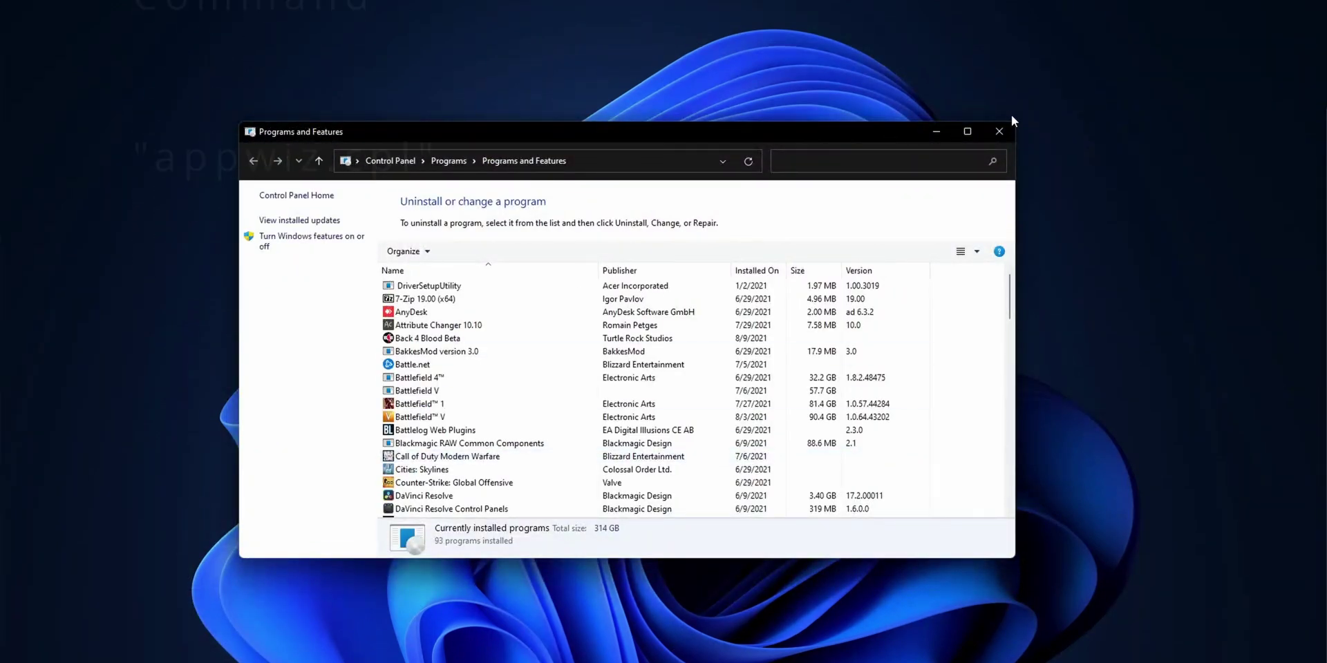
pyautogui.click(966, 132)
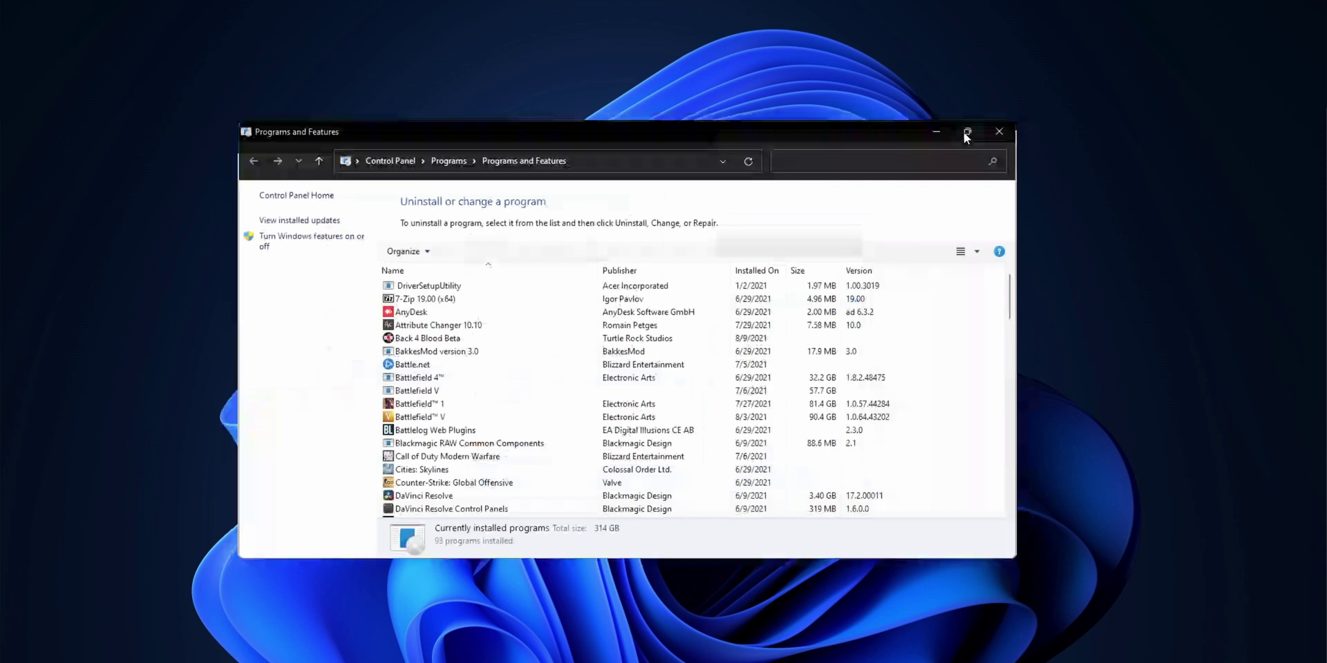
pyautogui.scroll(-18, 463, 310)
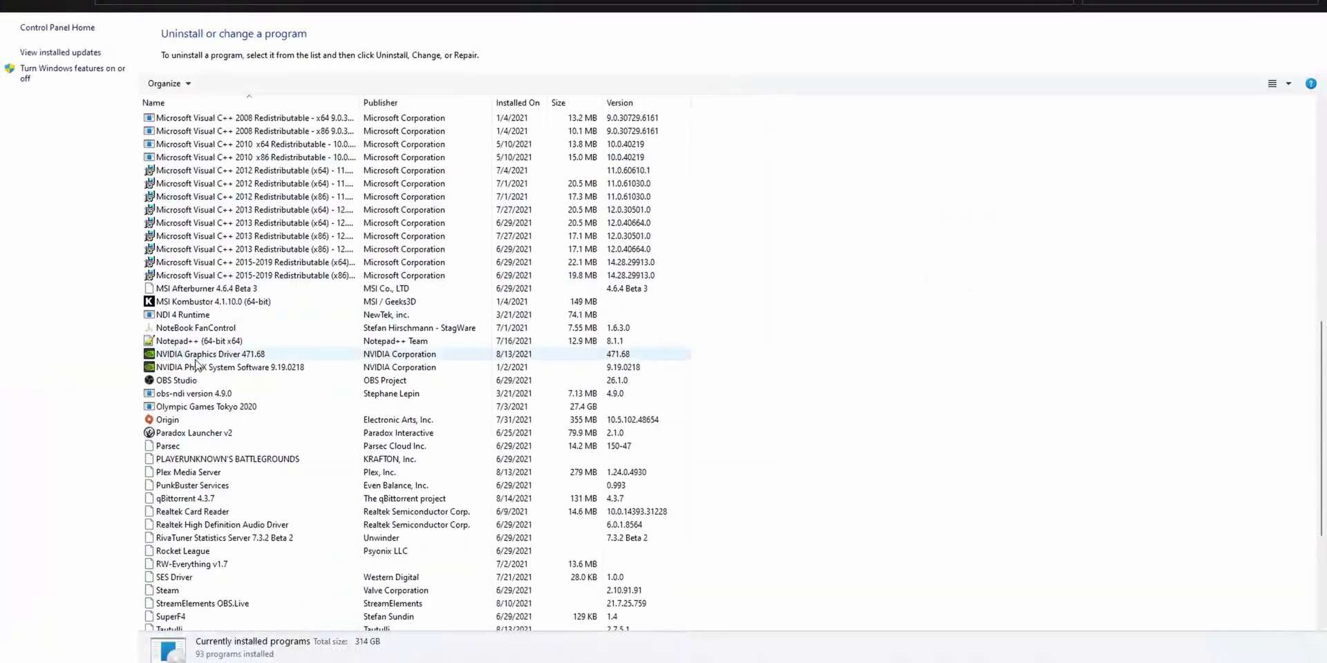
pyautogui.scroll(18, 311, 325)
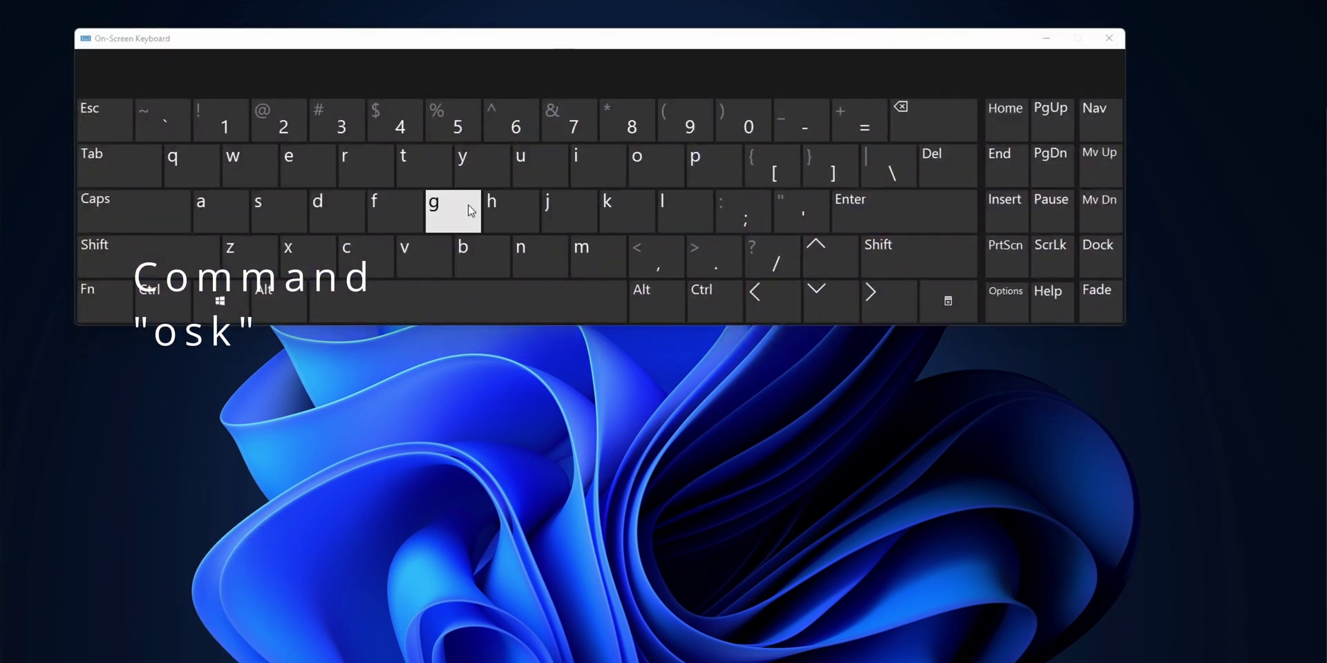
# Step: Press the g and h keys on the On-Screen Keyboard
pyautogui.click(470, 210)
pyautogui.click(506, 203)
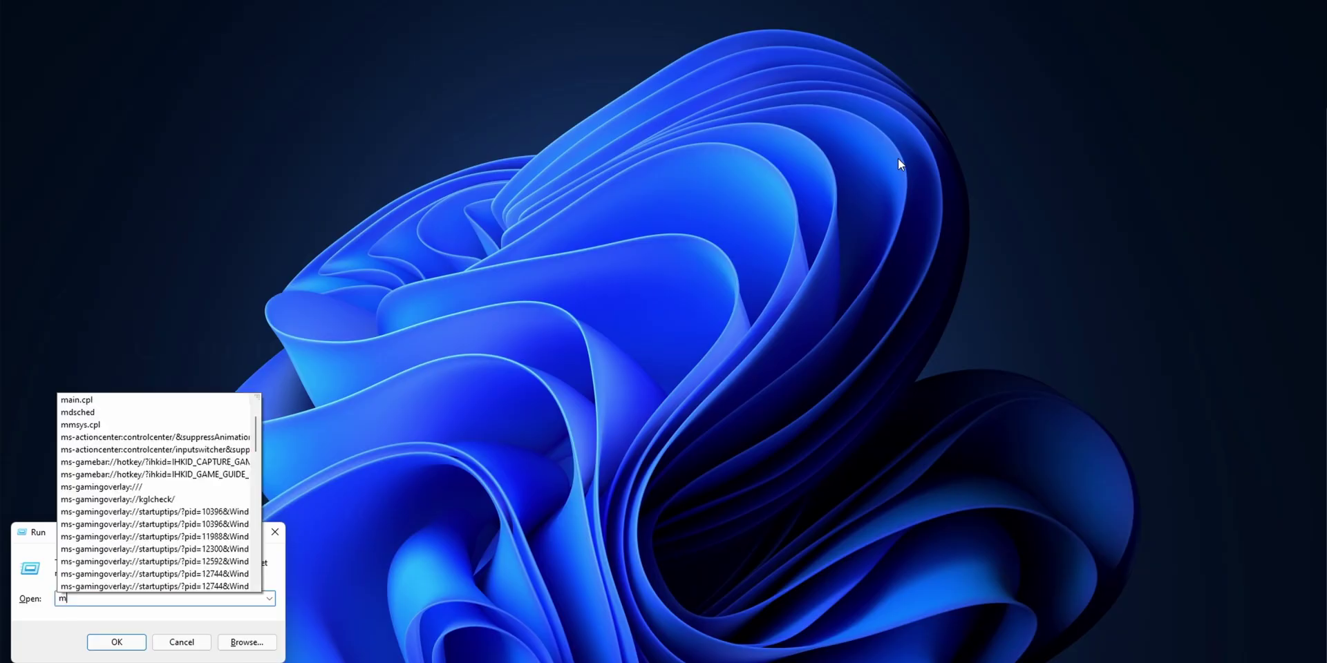
# Step: Run mdsched to launch Windows Memory Diagnostic
pyautogui.press('Return')
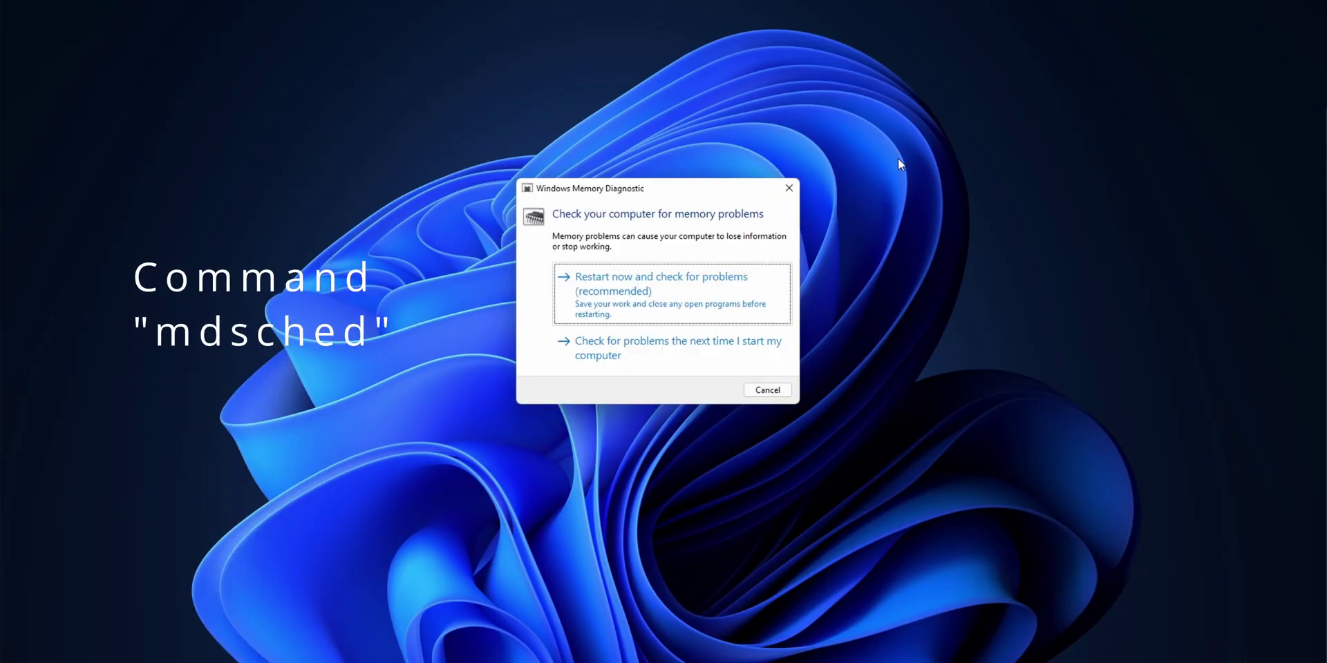